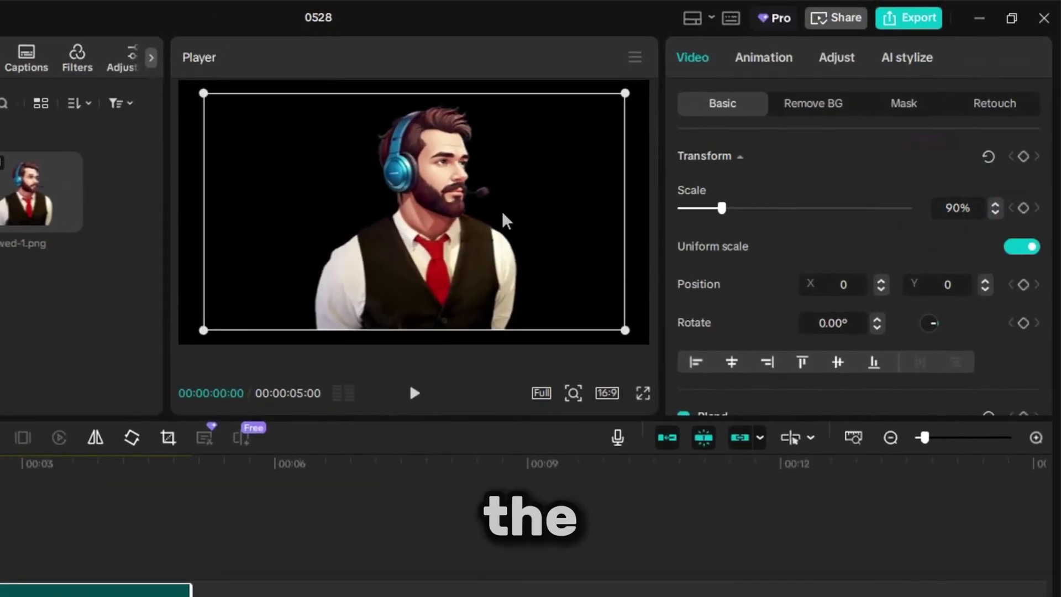
Keyframe the character at 0:00 tilted to -13° and moved off-screen left.
left_click_drag(505, 221, 380, 236)
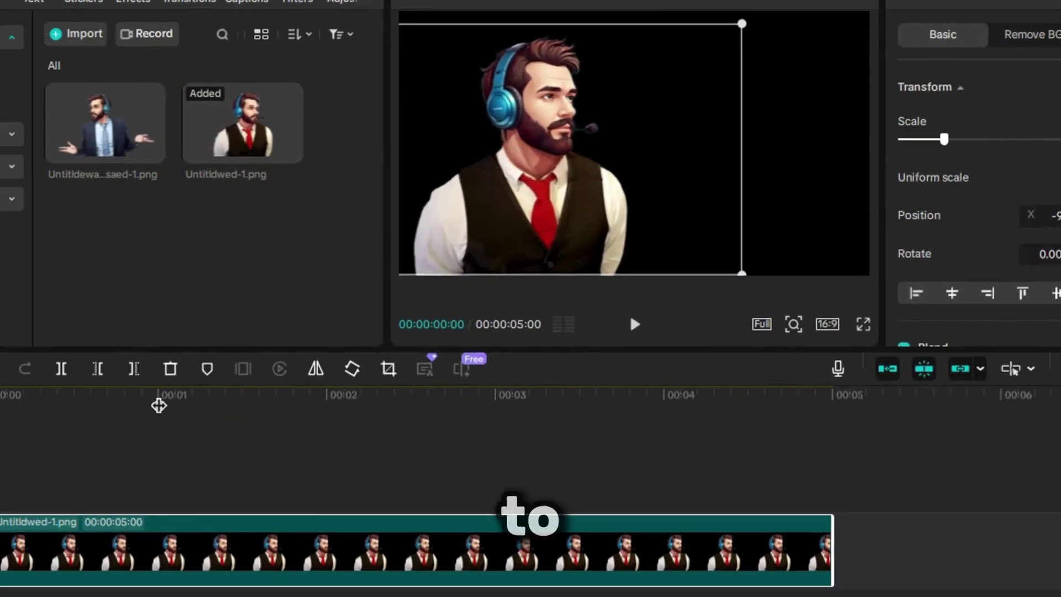
left_click(95, 474)
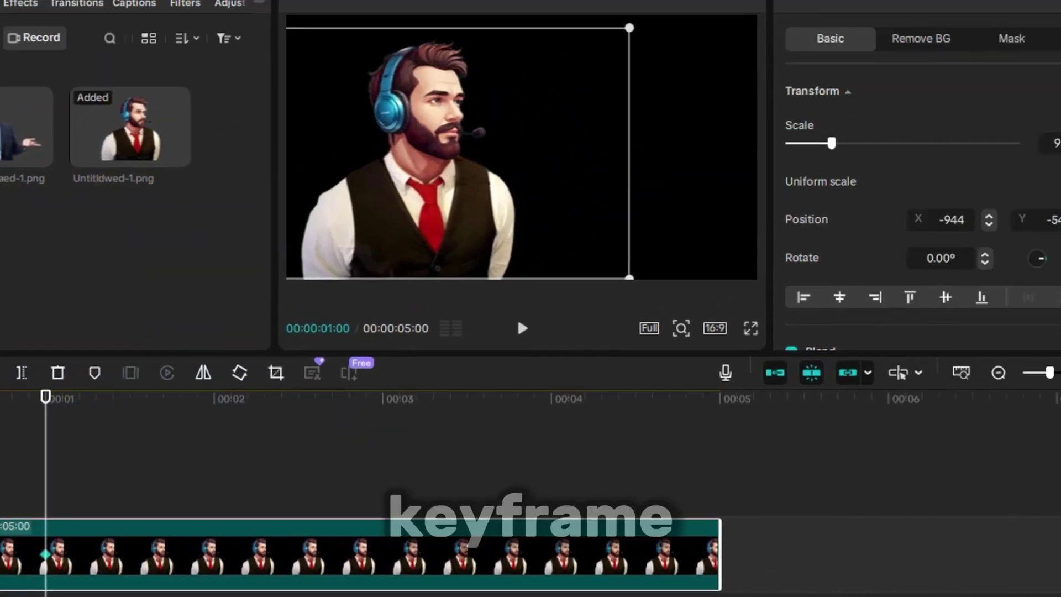
left_click(1060, 91)
key("Home")
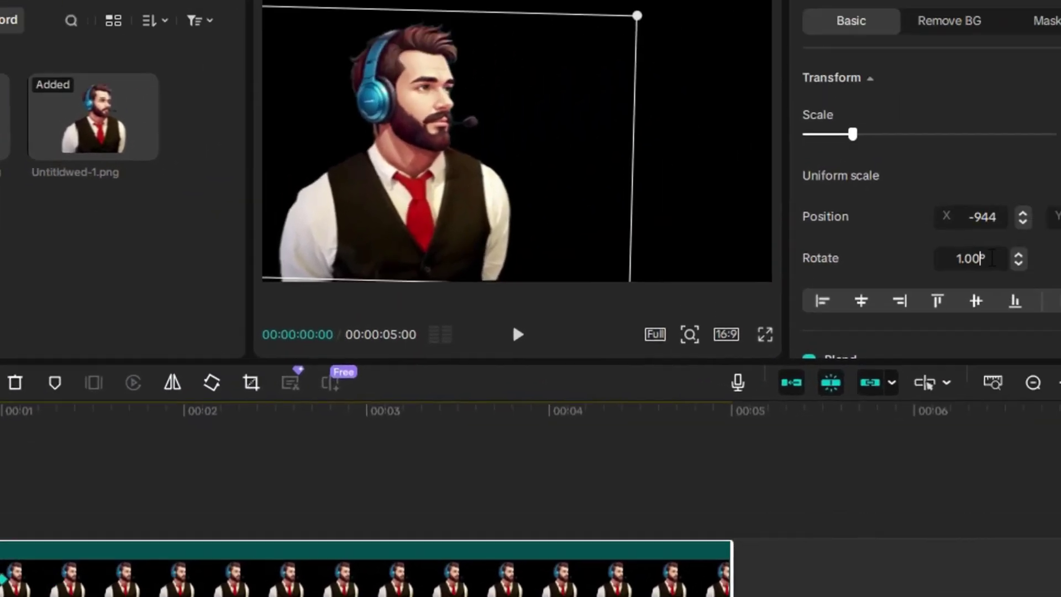
left_click_drag(1060, 166, 1060, 152)
left_click_drag(768, 382, 744, 381)
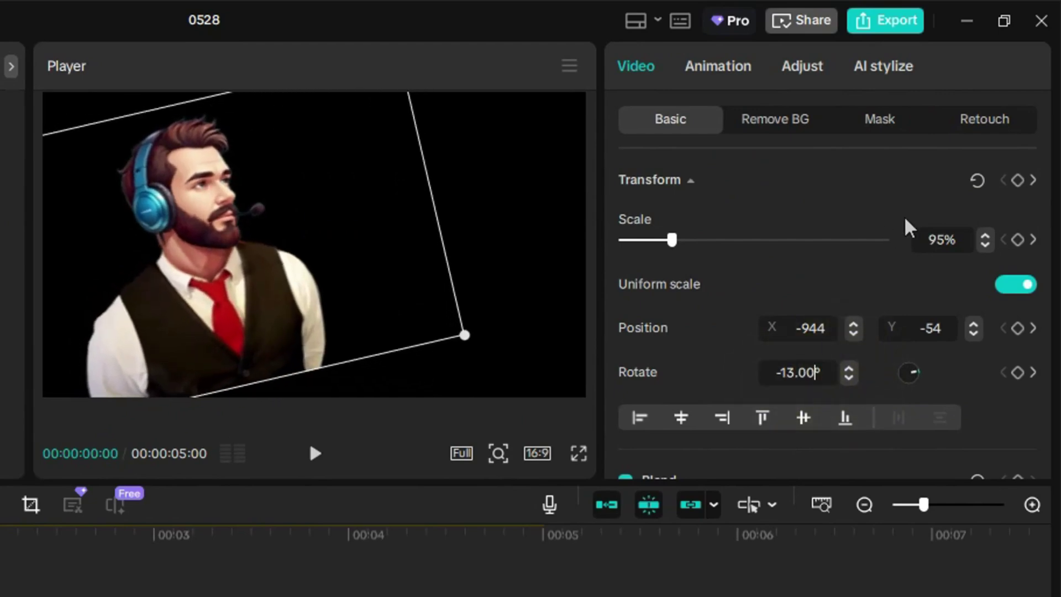
left_click_drag(911, 227, 939, 248)
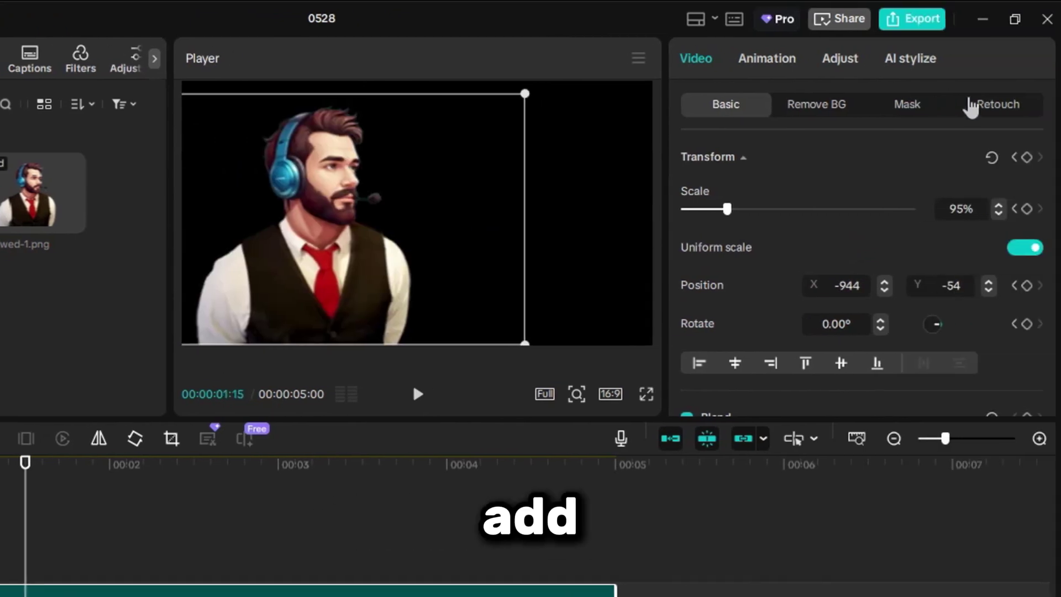
left_click(1026, 157)
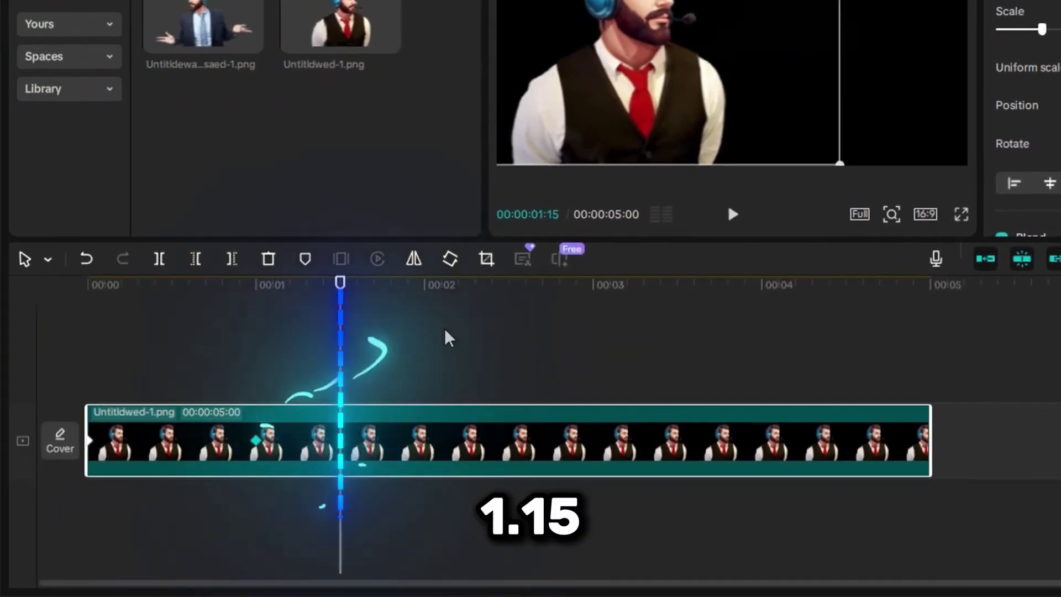
Add a keyframe at 2:15 and slide the character to the right side of the frame.
left_click(508, 284)
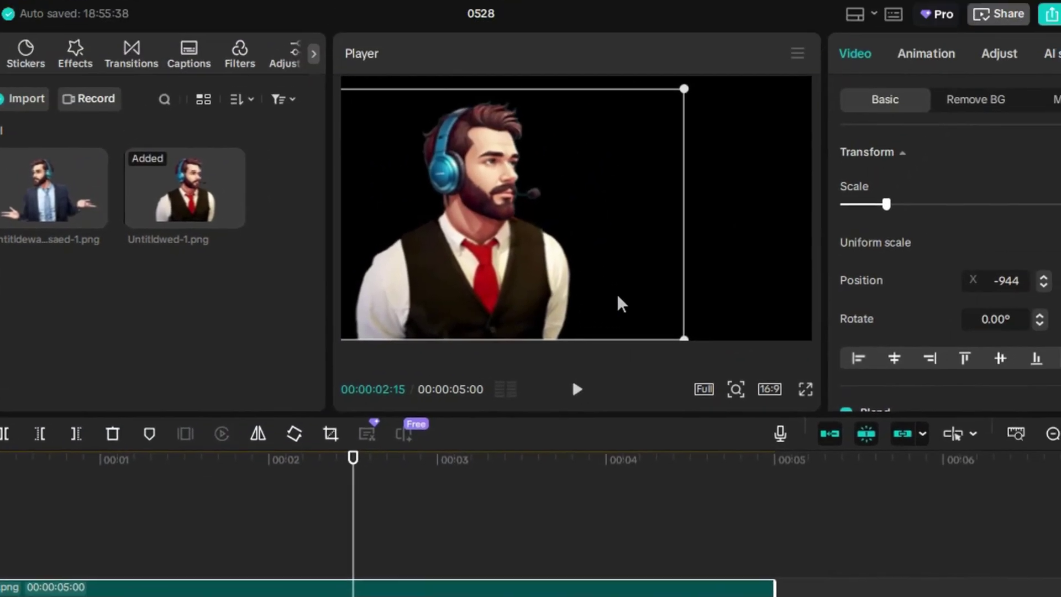
left_click_drag(762, 131, 836, 129)
left_click_drag(677, 307, 681, 308)
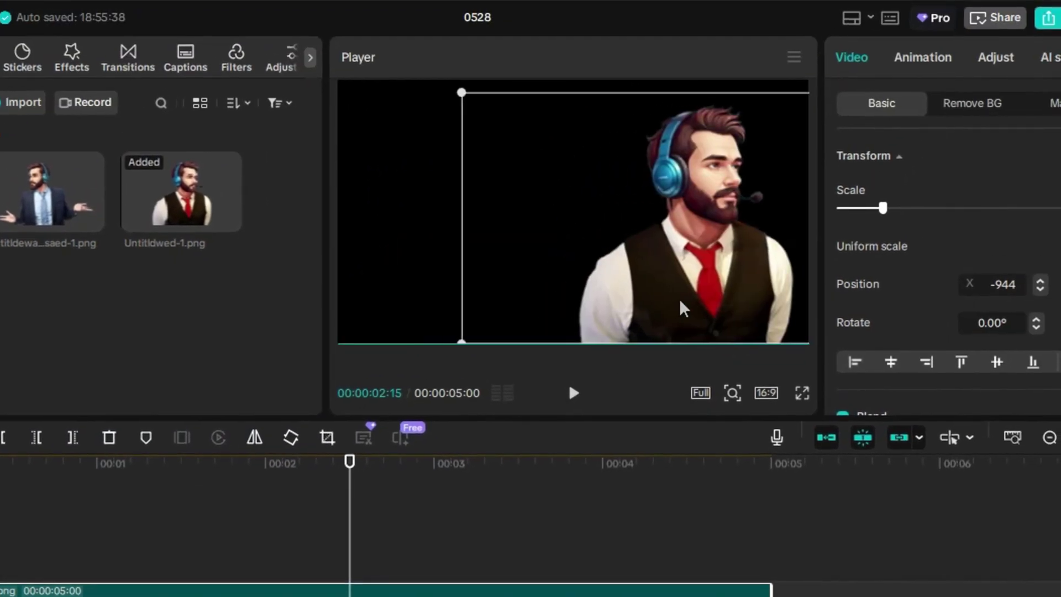
right_click(391, 590)
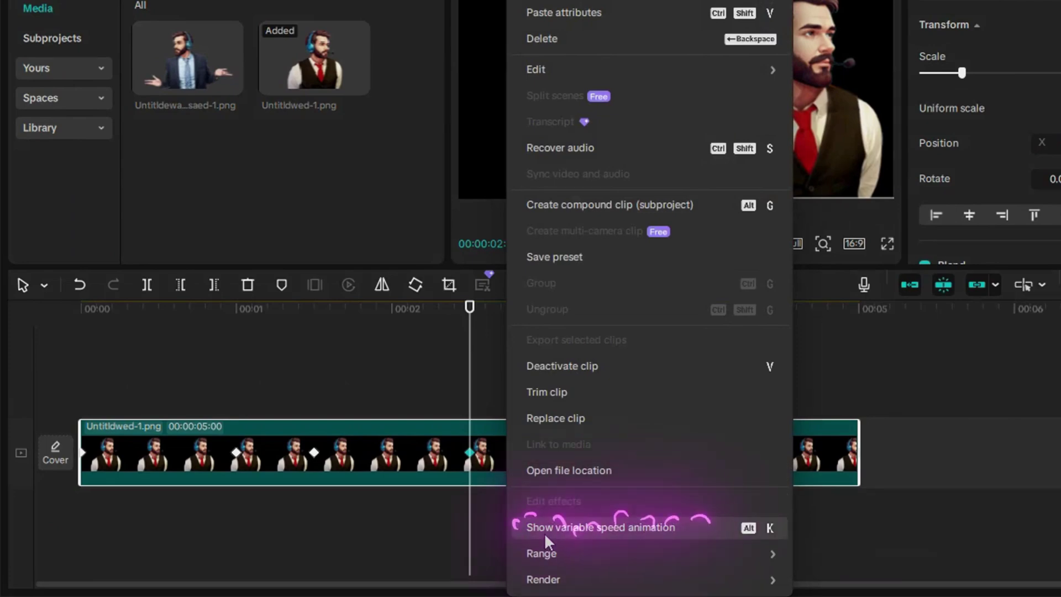
Apply ease curve presets to the Rotate and vertical position keyframes.
left_click(545, 528)
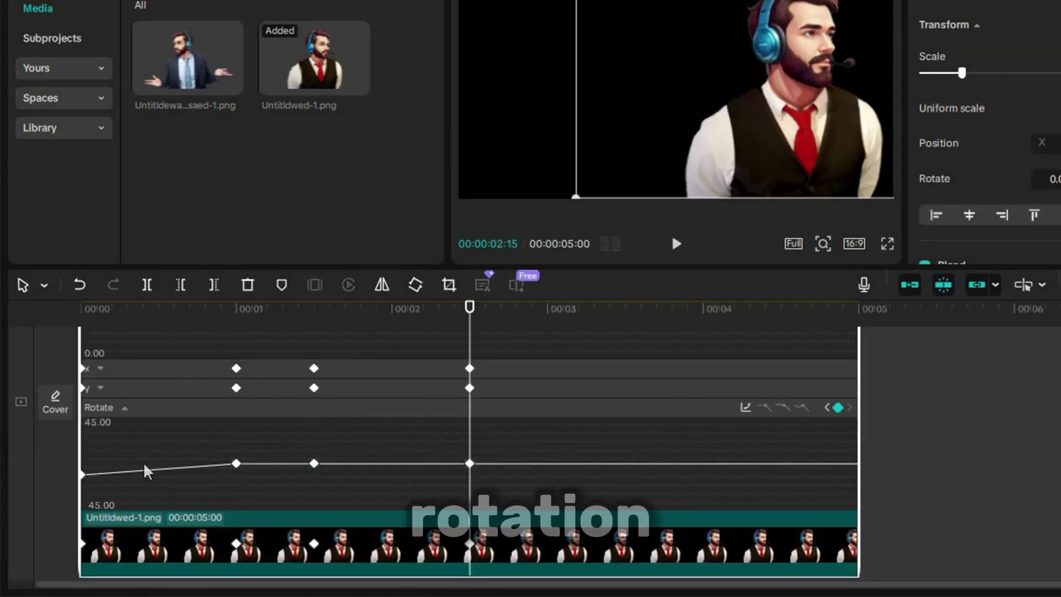
left_click(83, 474)
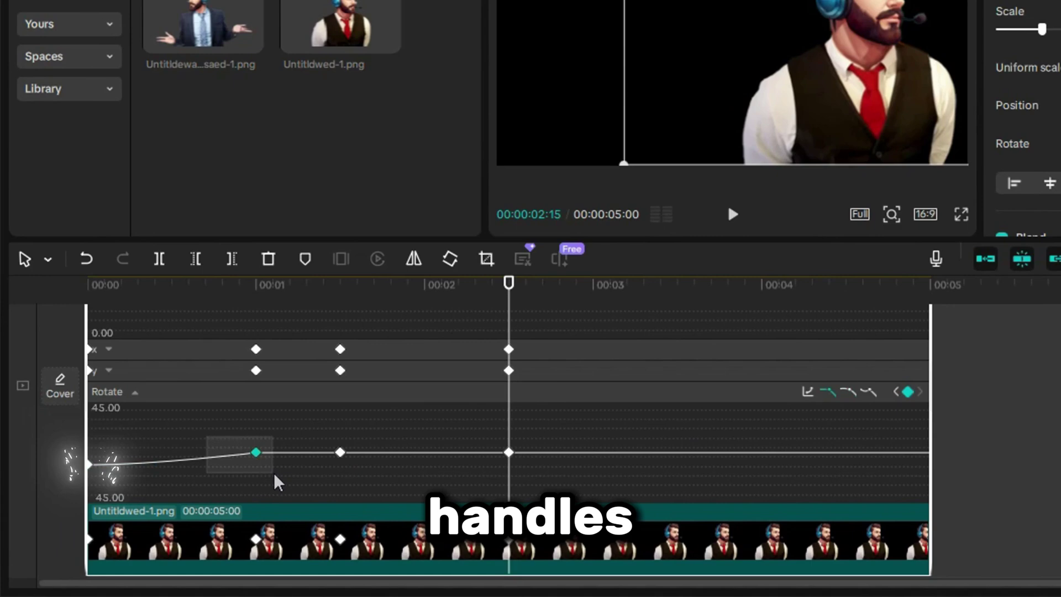
left_click(190, 468)
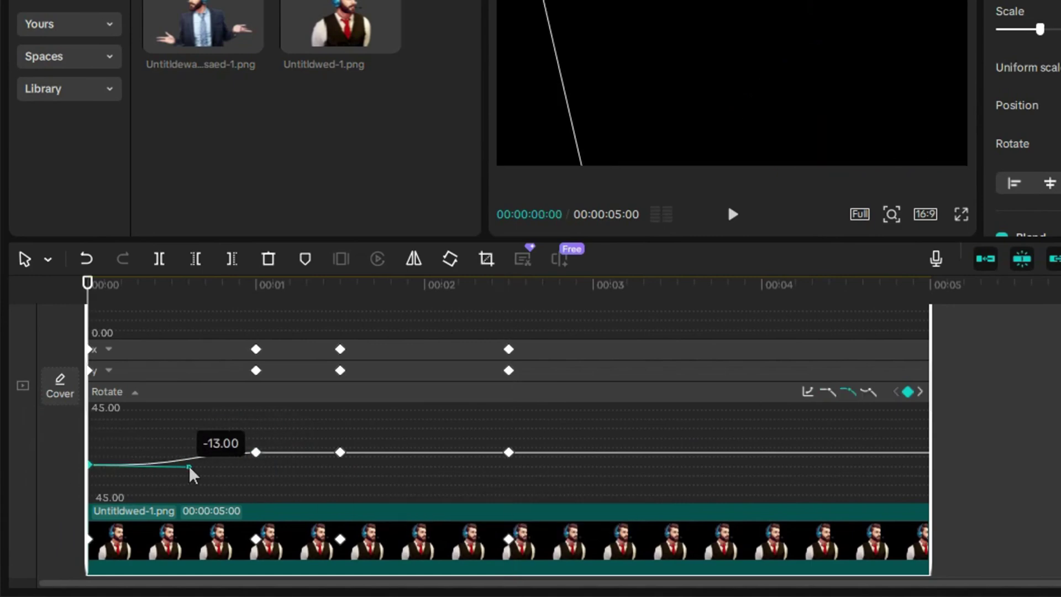
left_click(188, 293)
left_click(135, 391)
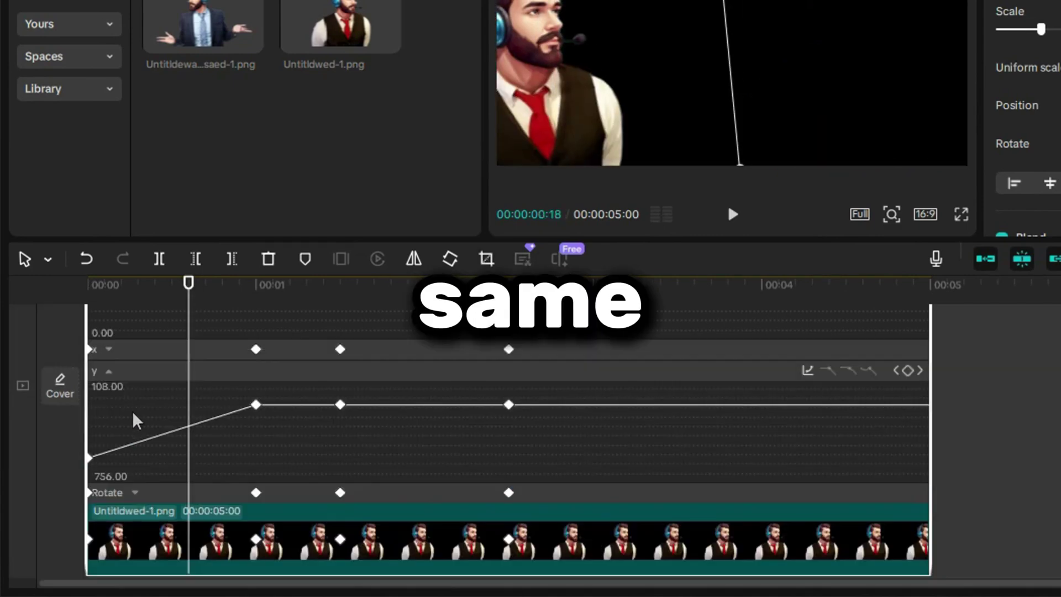
left_click(846, 372)
left_click(161, 463)
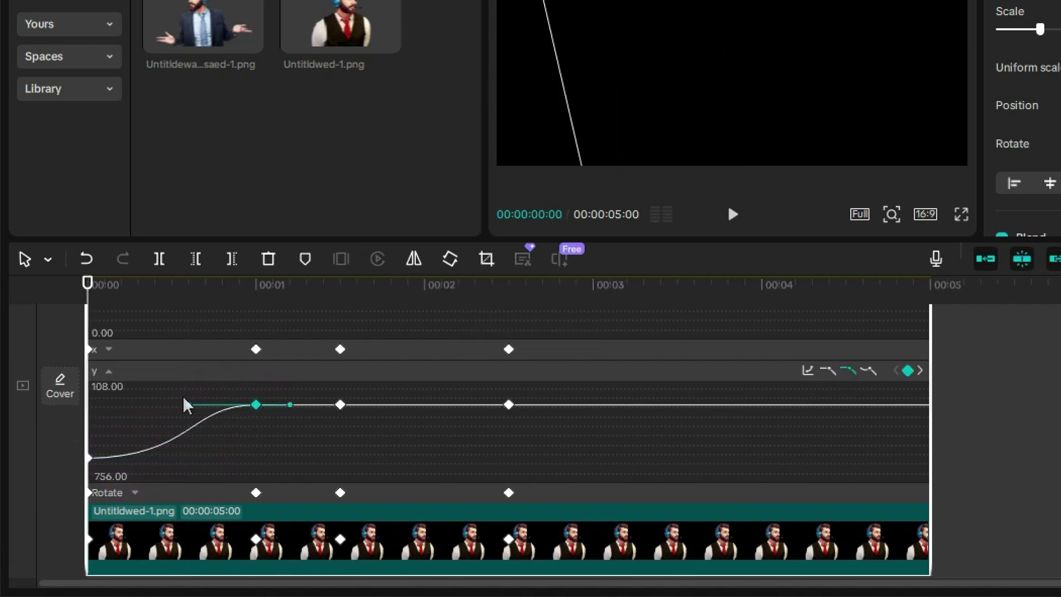
Ease the horizontal position curve and stretch the last keyframe's bezier handle leftward.
left_click(109, 372)
left_click(108, 349)
left_click(155, 449)
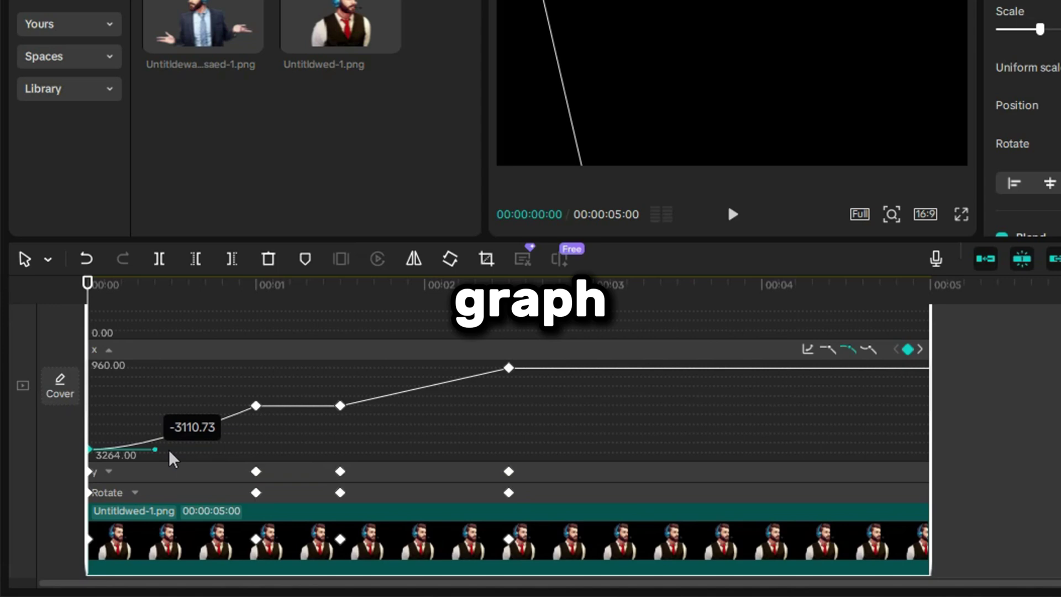
left_click(256, 405)
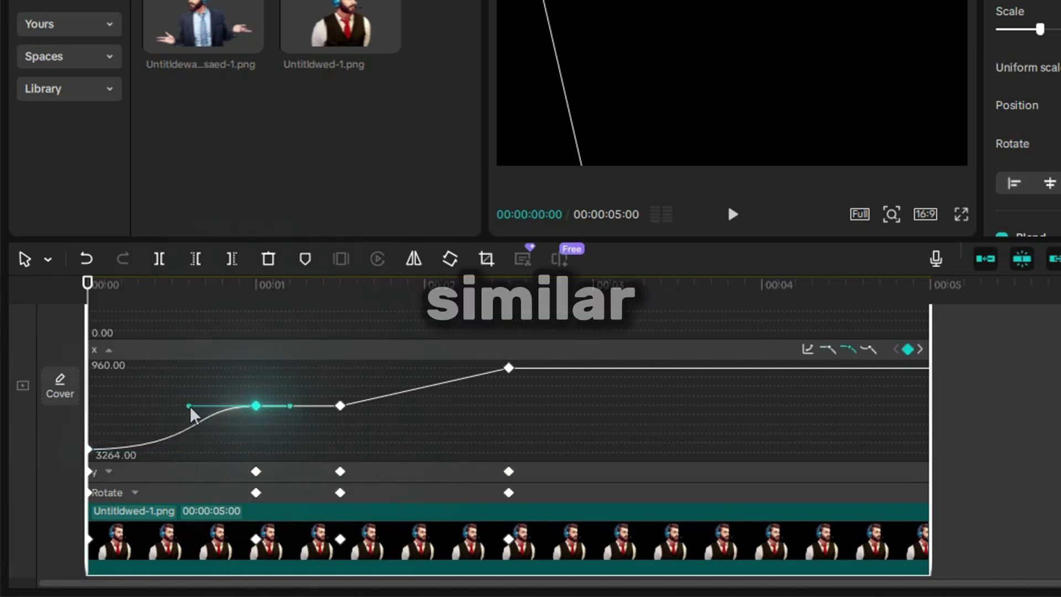
left_click(190, 407)
left_click(340, 406)
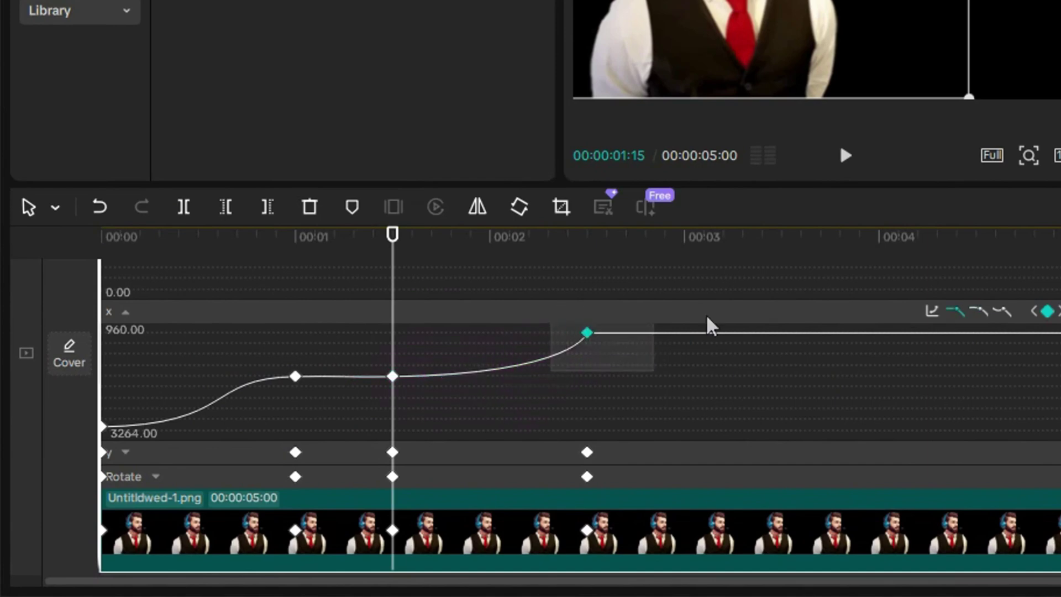
left_click_drag(509, 333, 476, 341)
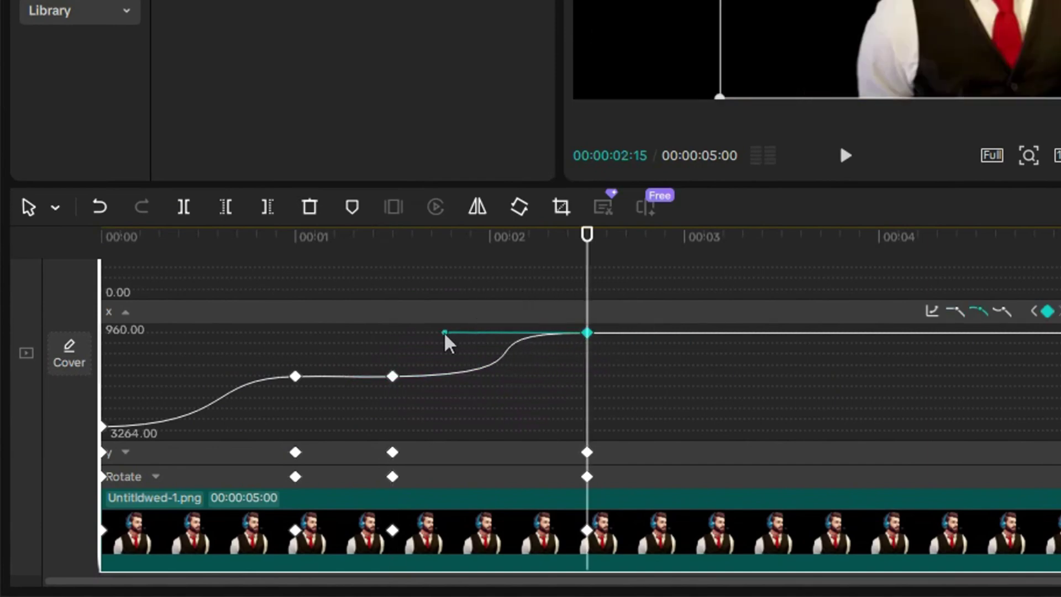
right_click(619, 503)
Trim the character clip so it ends at 2:15.
left_click(639, 507)
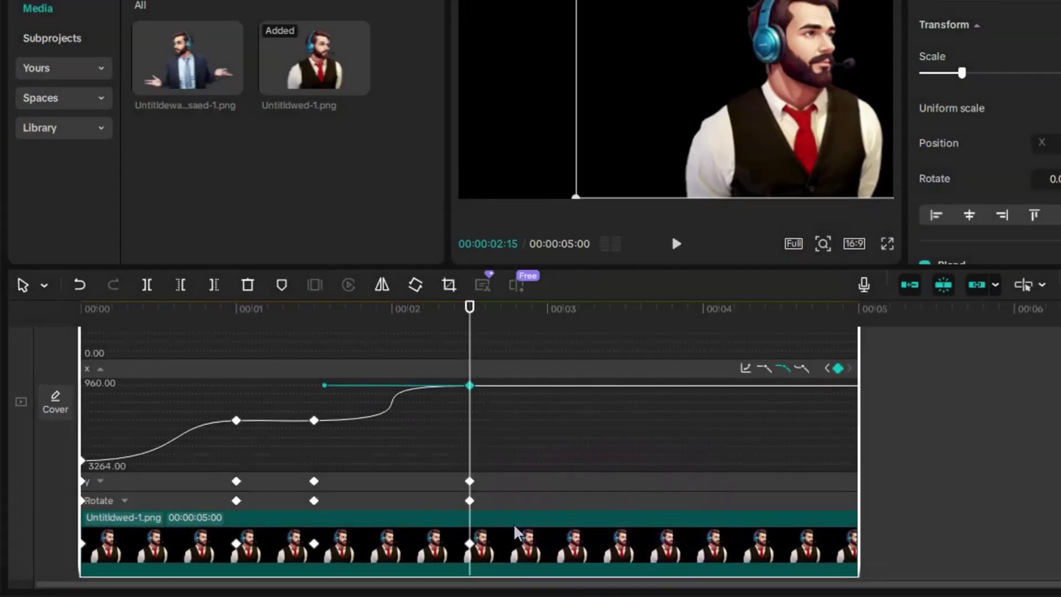
left_click(513, 523)
left_click(214, 285)
left_click(1042, 336)
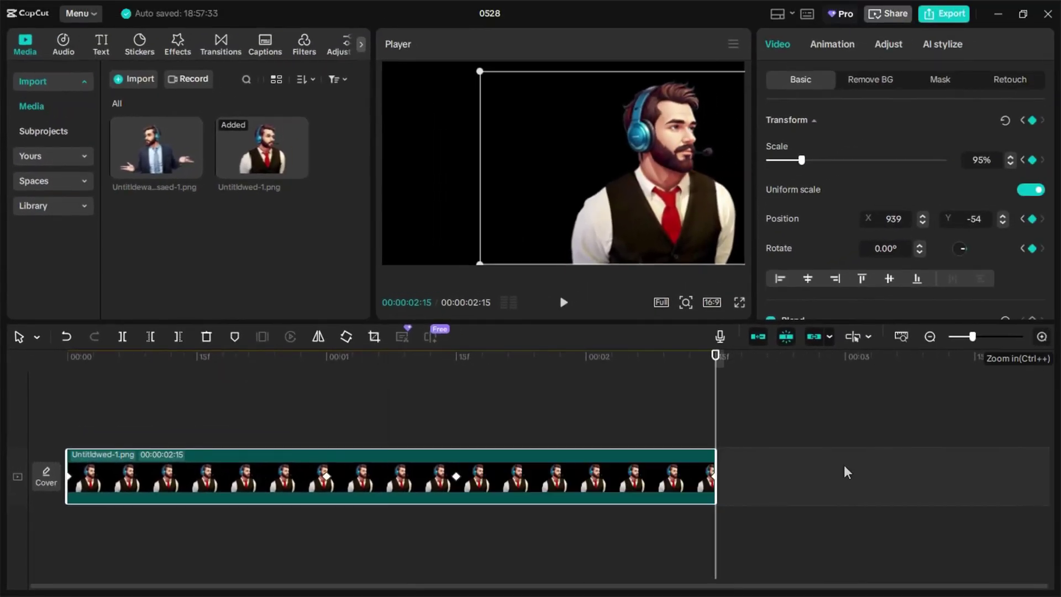
Paste a copy on a new track above and replace it with the suited character image.
key("Home")
key("ctrl+c")
key("ctrl+v")
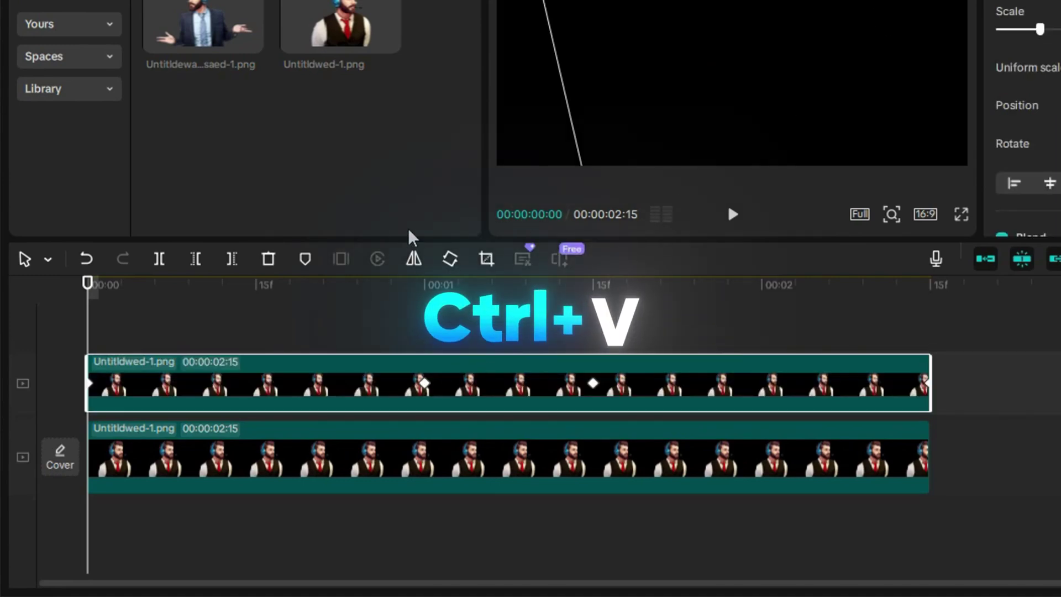
left_click_drag(238, 61, 300, 398)
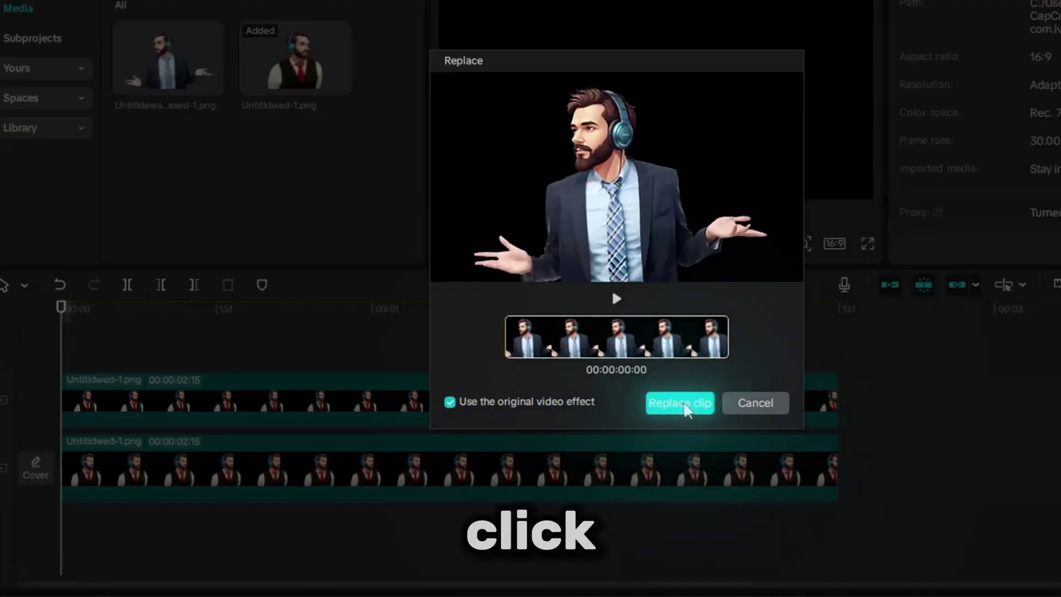
left_click(593, 407)
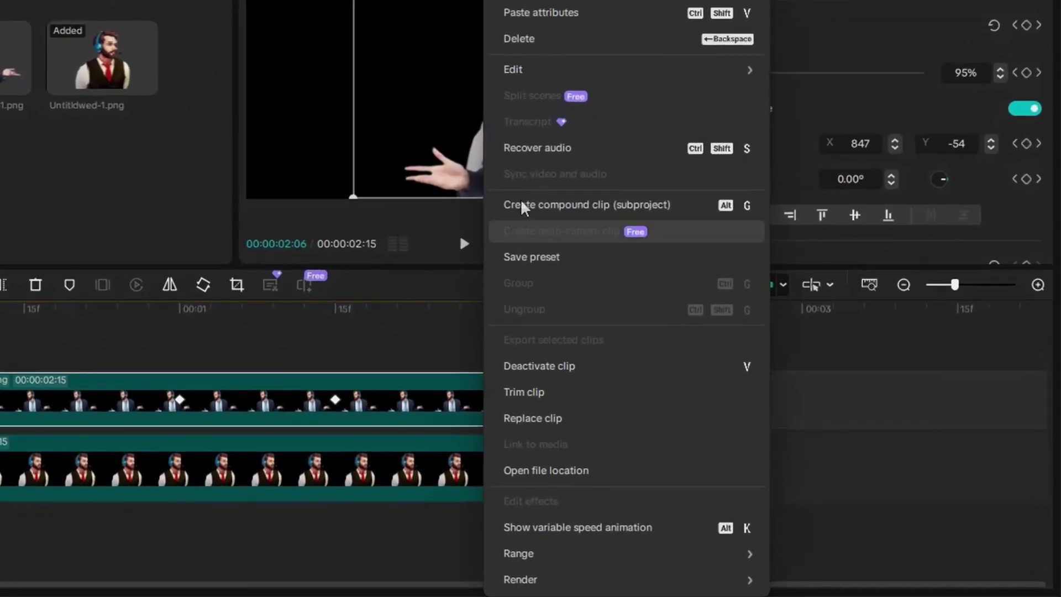
Turn the top and bottom character clips into compound clips.
left_click(608, 270)
left_click(356, 458)
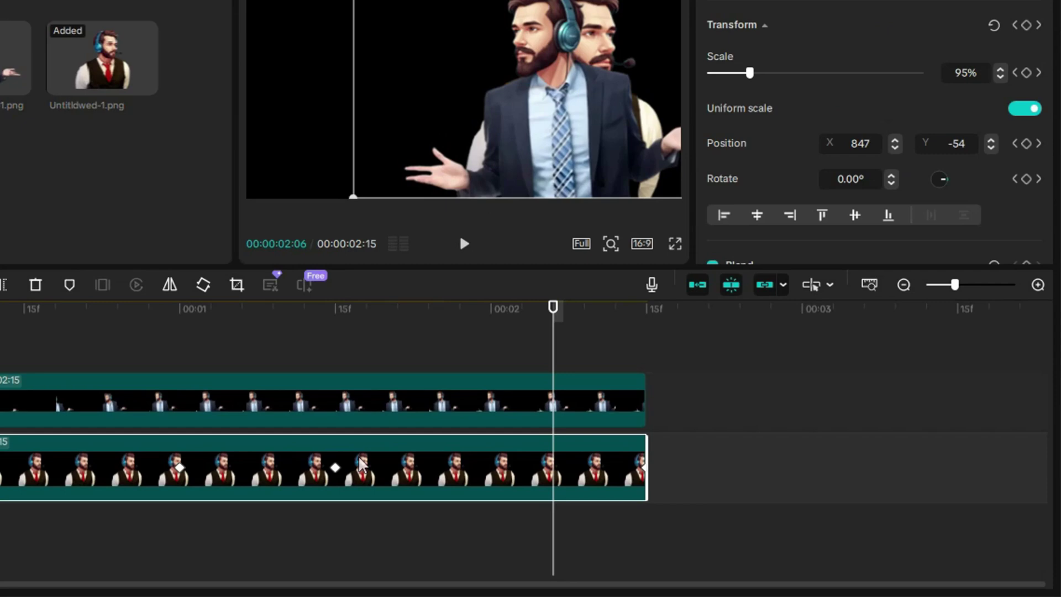
right_click(357, 458)
left_click(418, 528)
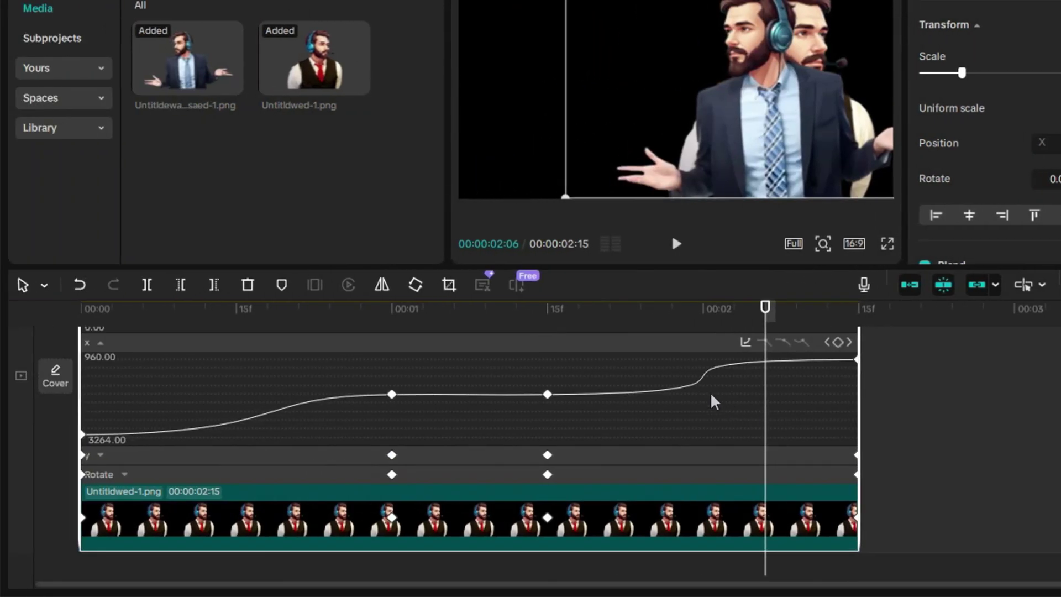
left_click(523, 316)
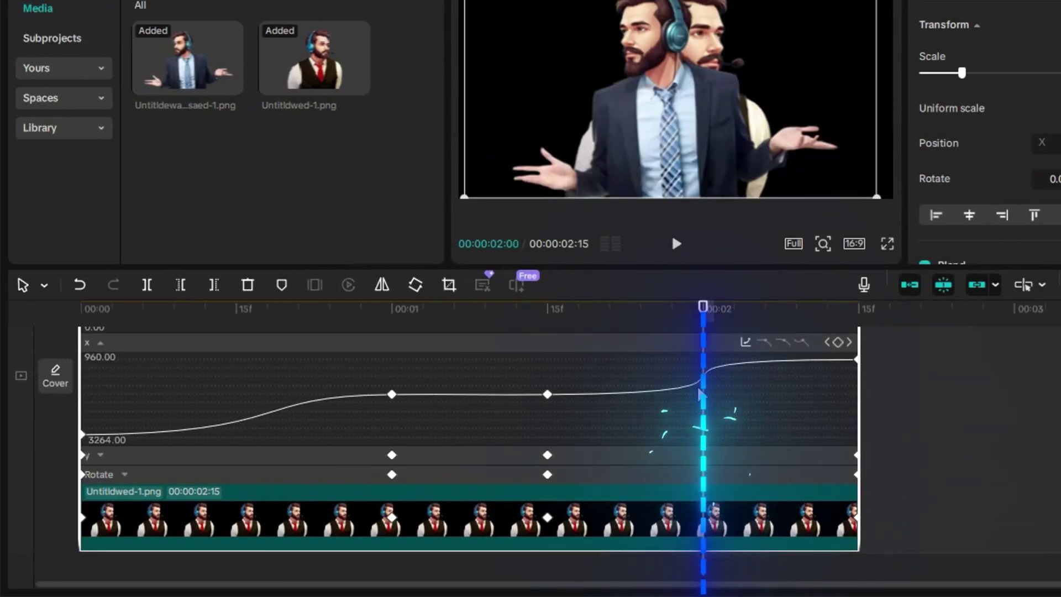
right_click(740, 520)
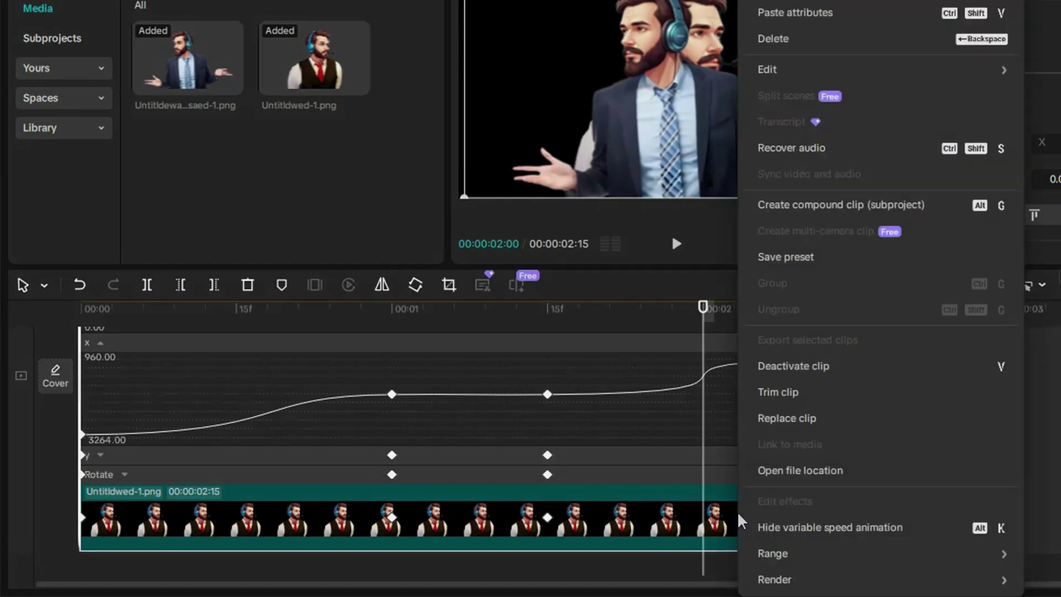
left_click(785, 210)
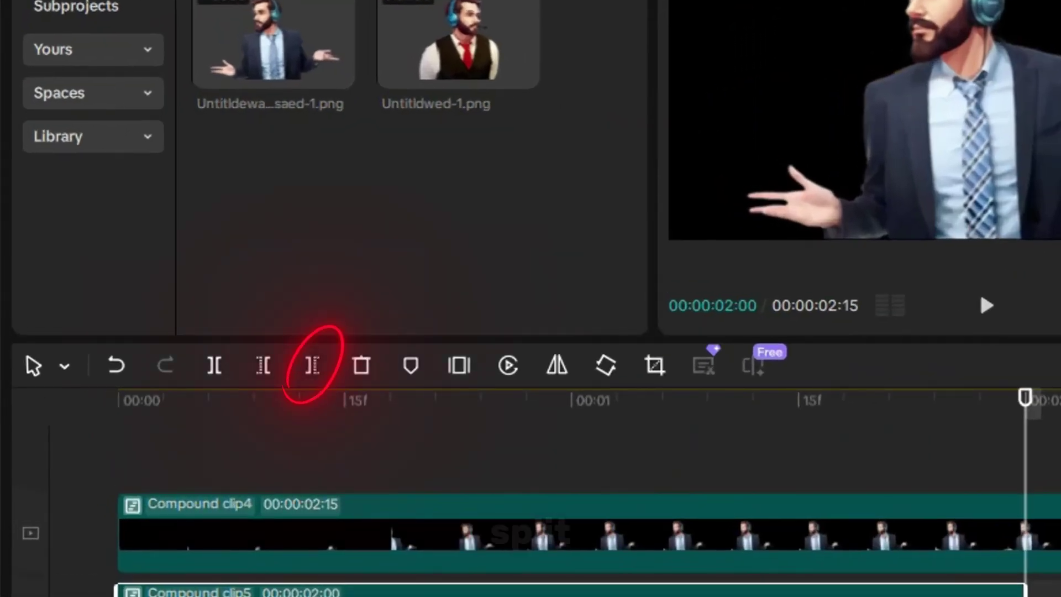
Preview the sequence, then enable motion blur at 100 on both compound clips.
left_click(718, 534)
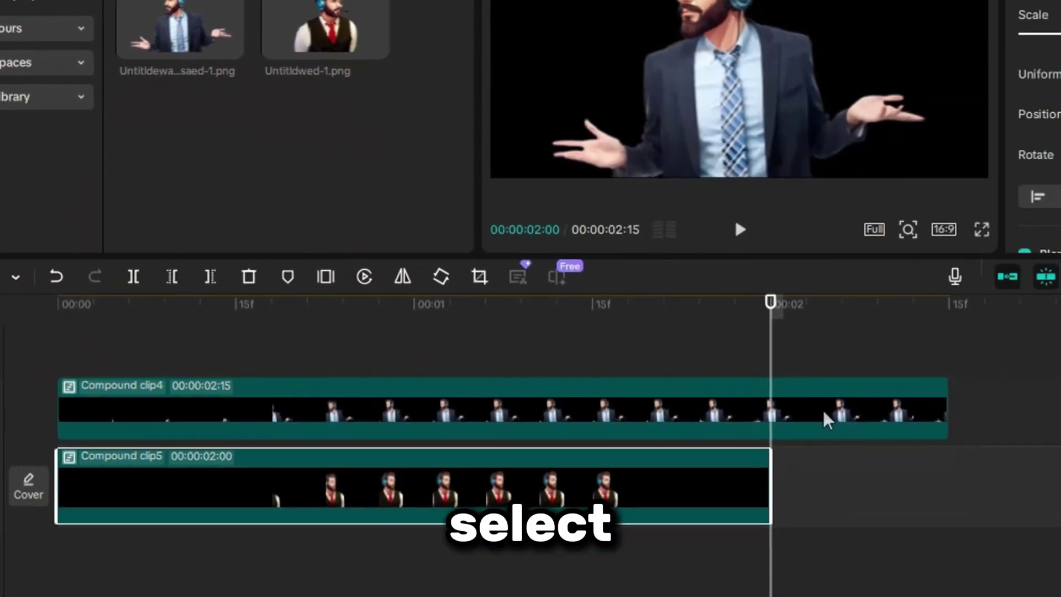
left_click(772, 395)
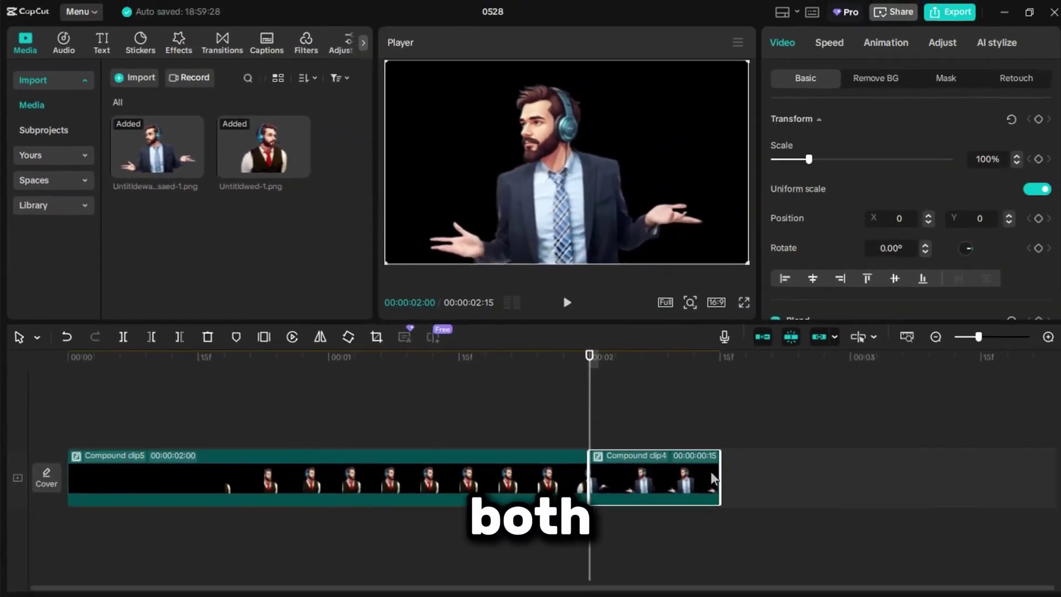
left_click(75, 365)
key("space")
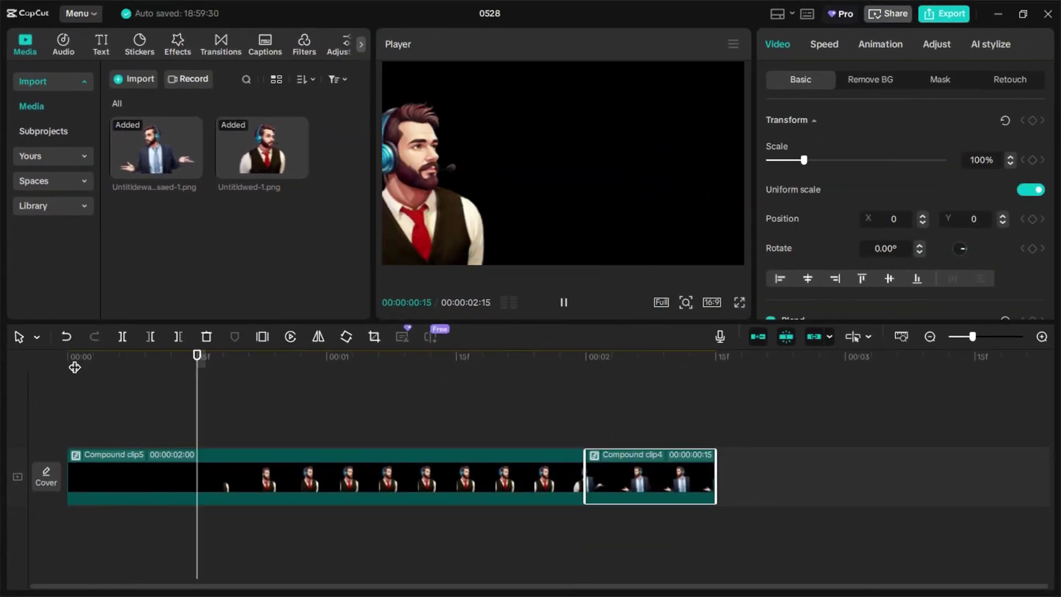
left_click(645, 409)
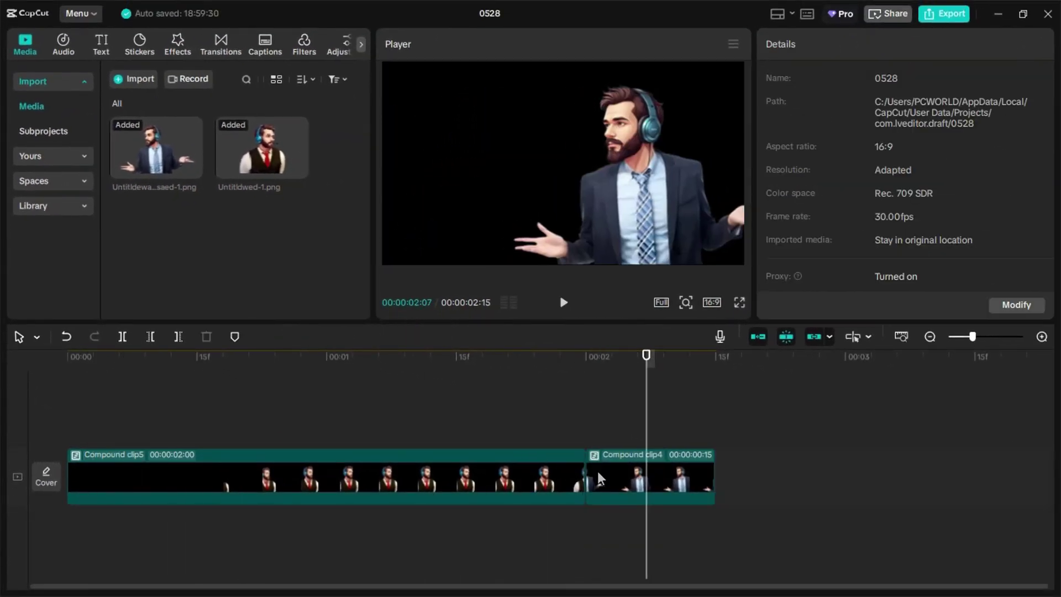
key("ctrl+a")
right_click(640, 476)
left_click(683, 254)
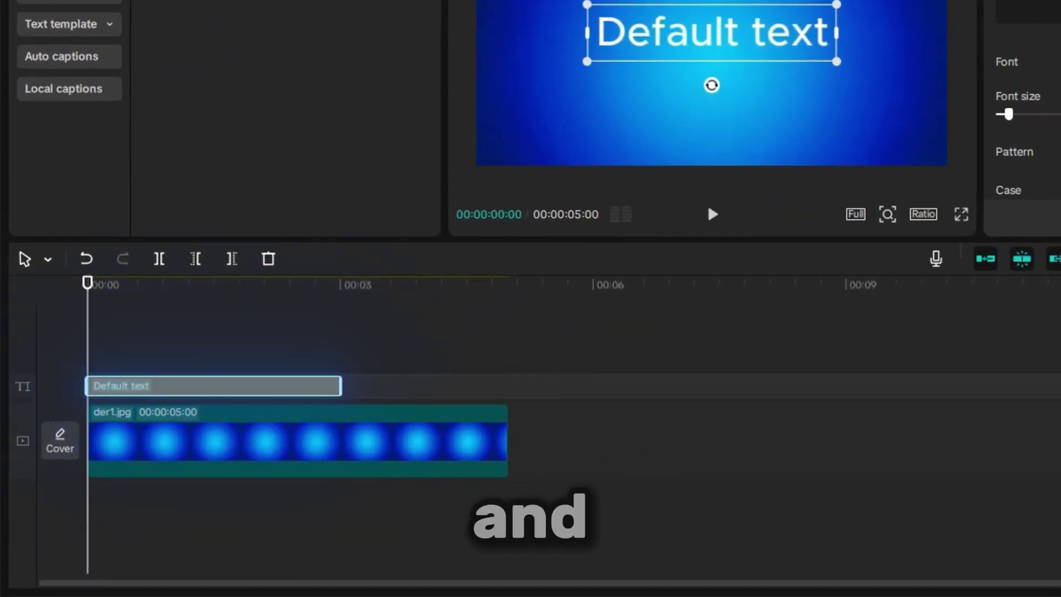
Enter 'Captions' as the text, keeping the System font.
type("Captions")
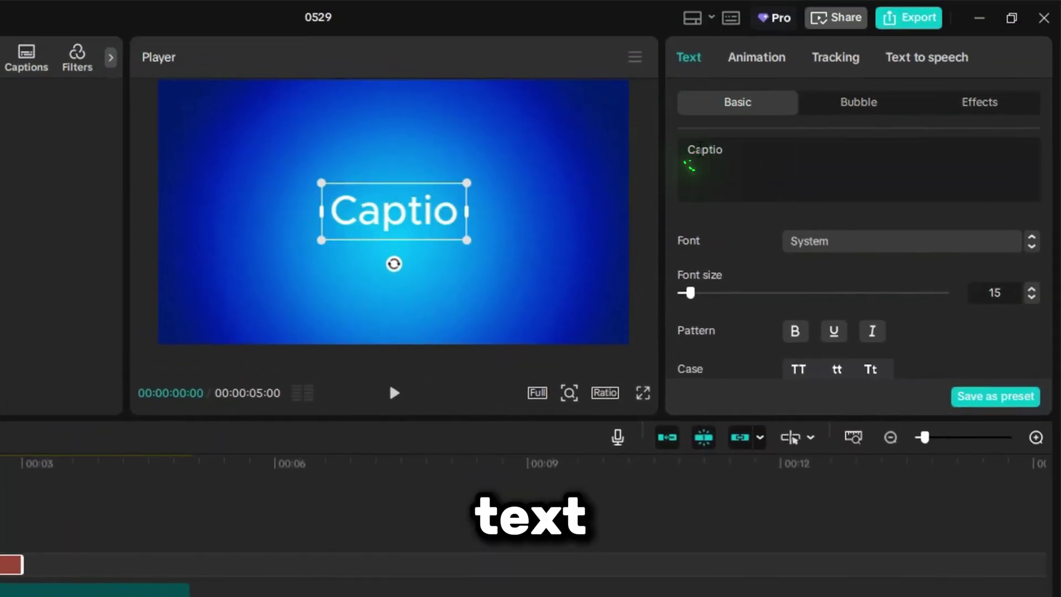
left_click(823, 239)
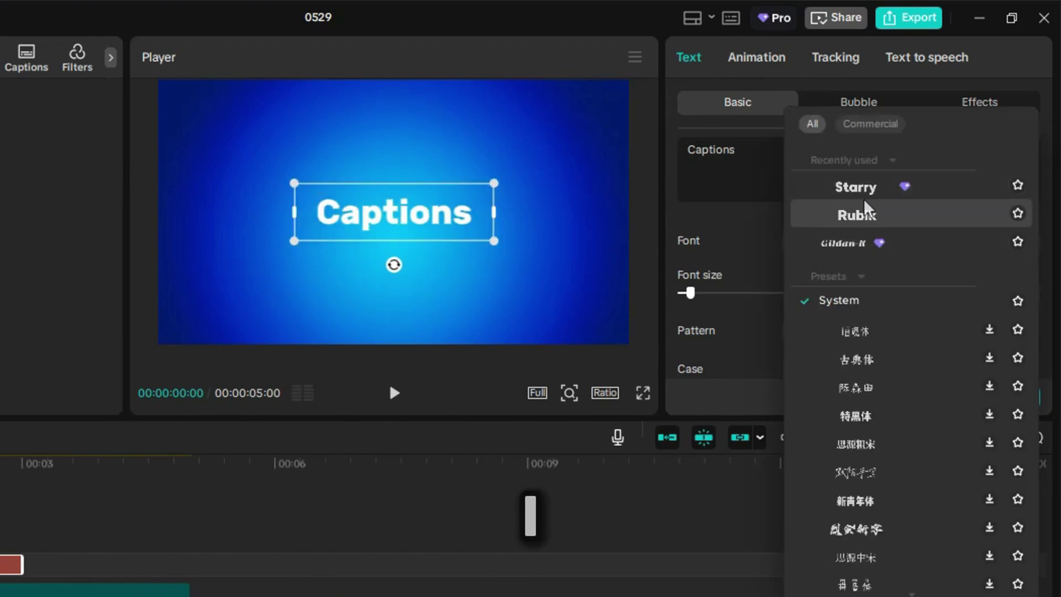
key("Escape")
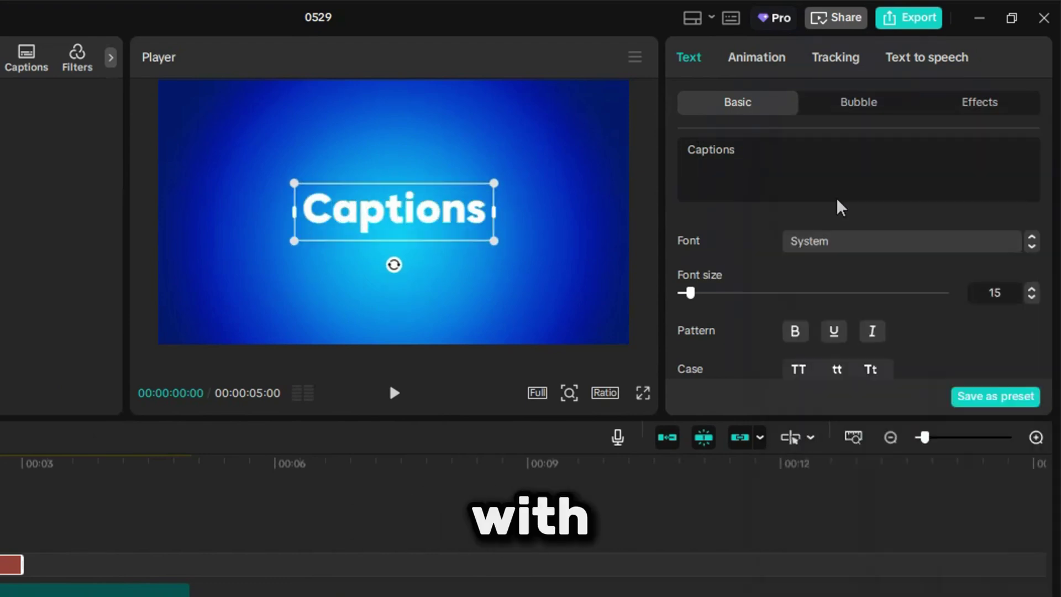
Give the caption a black stroke and a drop shadow.
scroll(864, 223, "down", 5)
left_click_drag(782, 418, 783, 477)
left_click(685, 278)
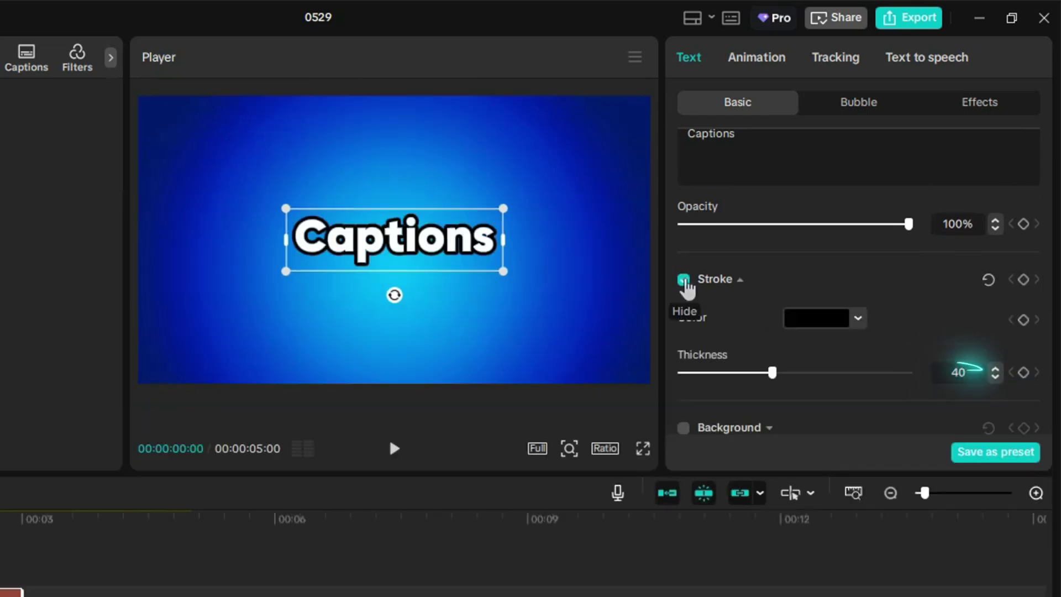
scroll(926, 352, "down", 1)
left_click(701, 264)
scroll(701, 265, "down", 2)
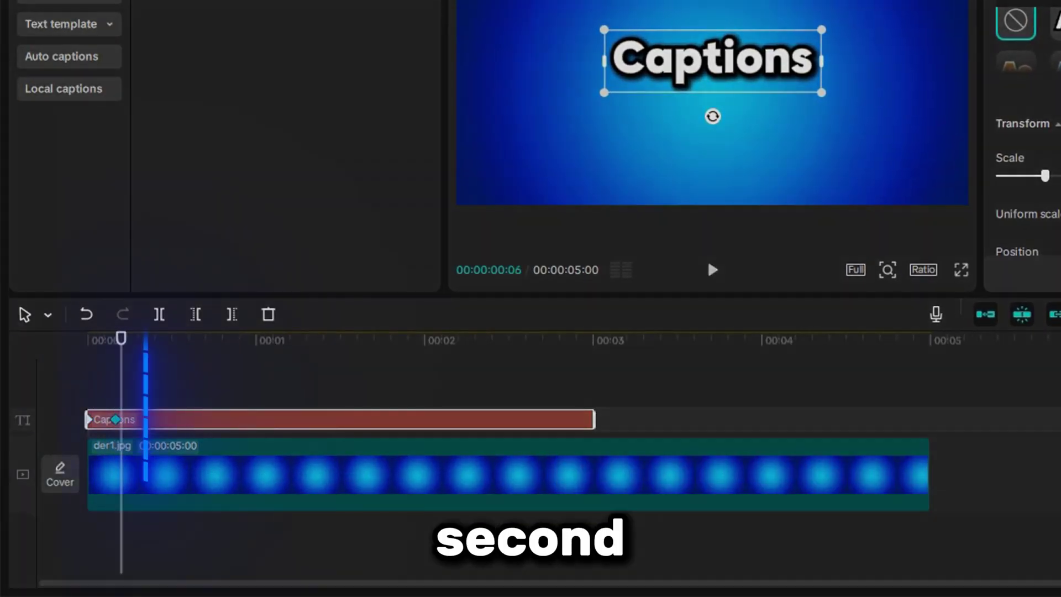
Keyframe the Captions scale to grow from near zero and display its scale curve.
left_click(91, 343)
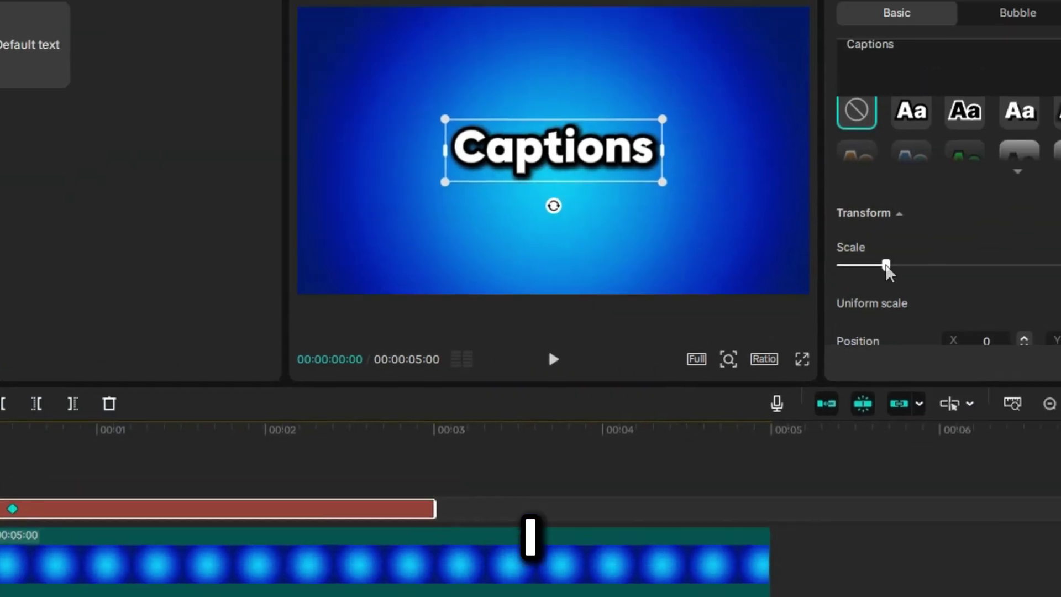
left_click_drag(1044, 176, 1033, 175)
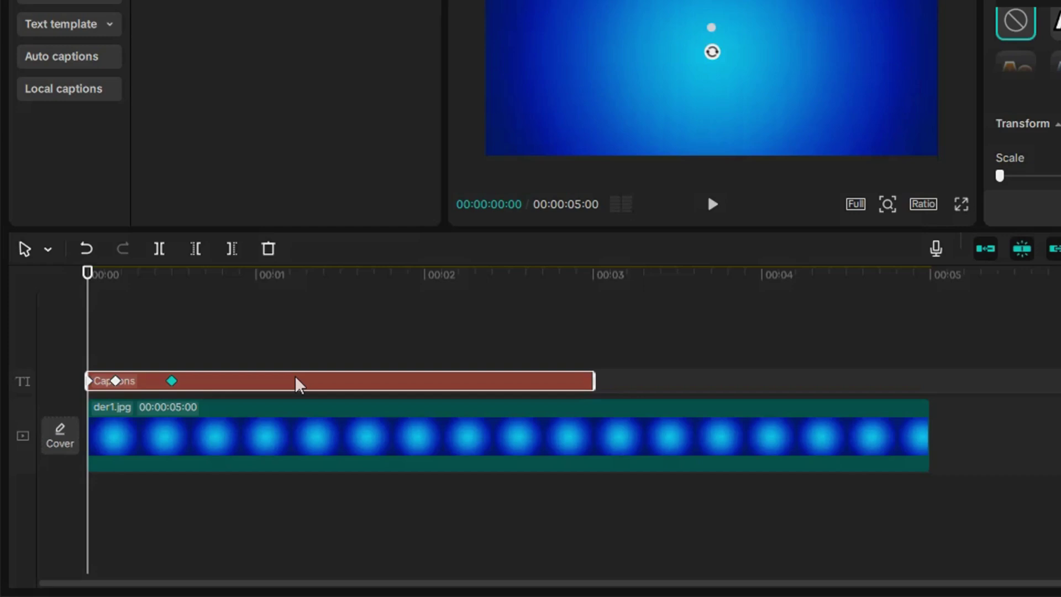
right_click(296, 380)
left_click(347, 549)
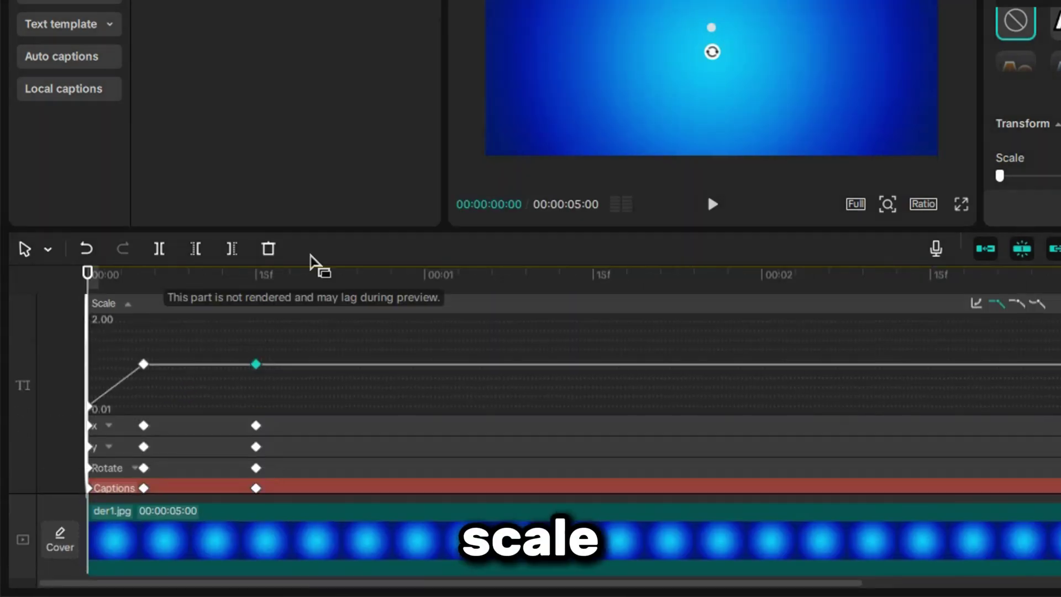
left_click_drag(315, 229, 331, 129)
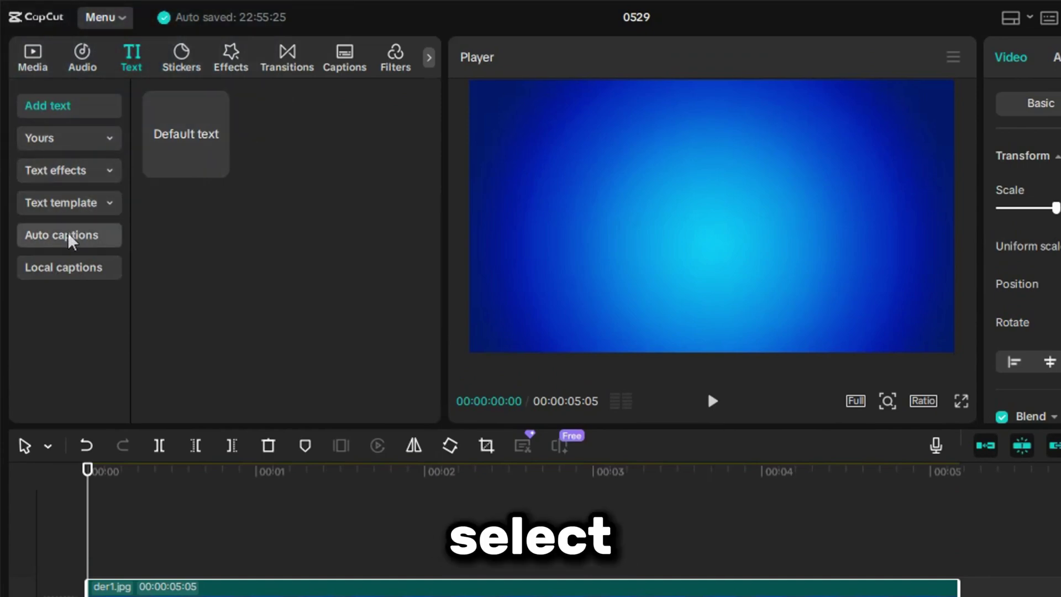
Generate auto captions from the voiceover with automatic language detection.
left_click(70, 237)
left_click(201, 132)
left_click(202, 165)
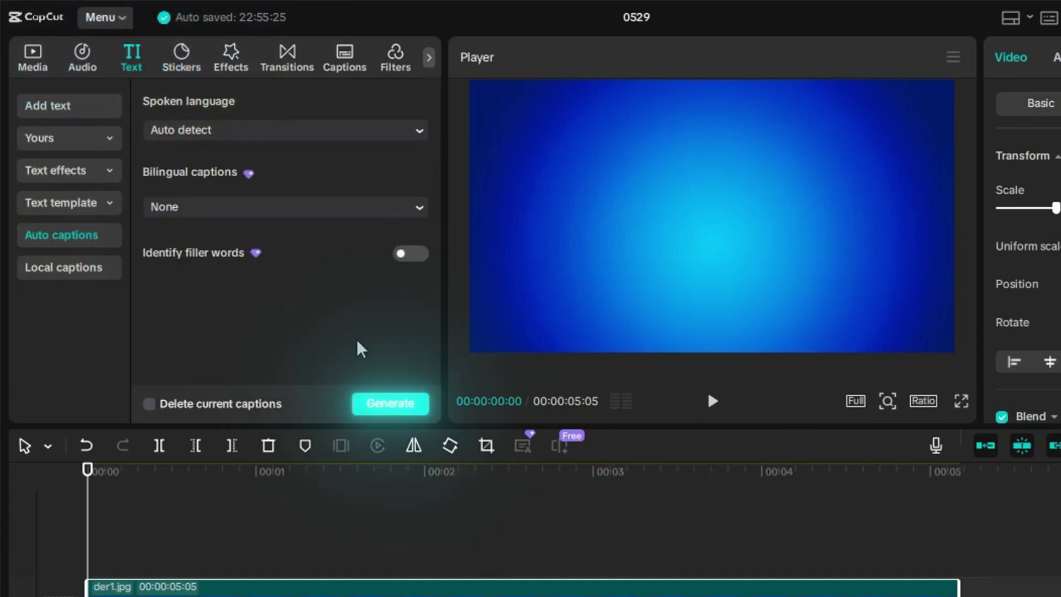
left_click(390, 403)
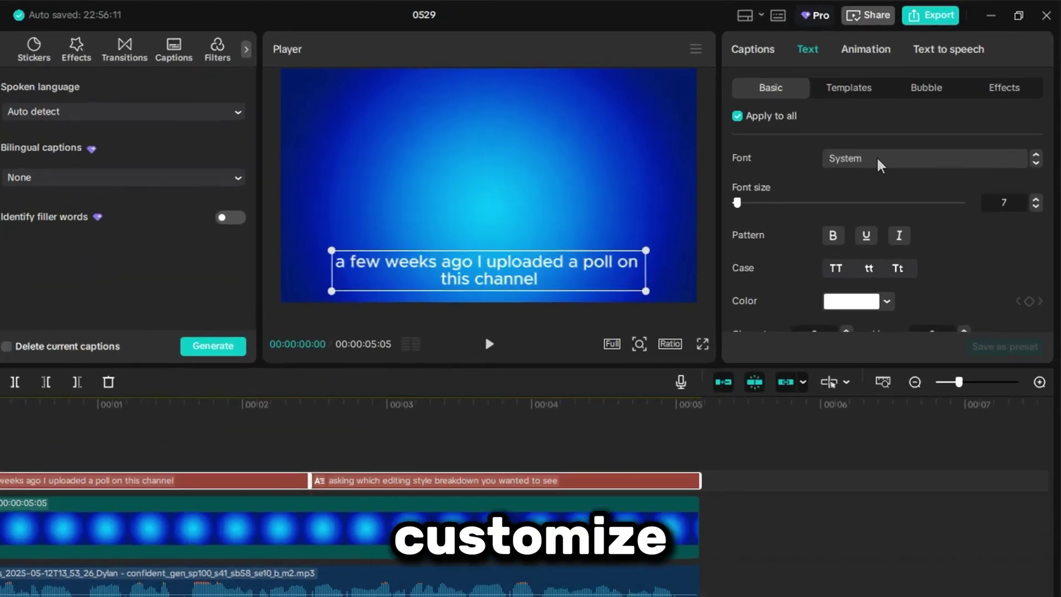
Style the captions in ZY Starry with stroke, shadow and the Spring animation.
left_click(899, 145)
left_click(912, 144)
scroll(912, 218, "down", 5)
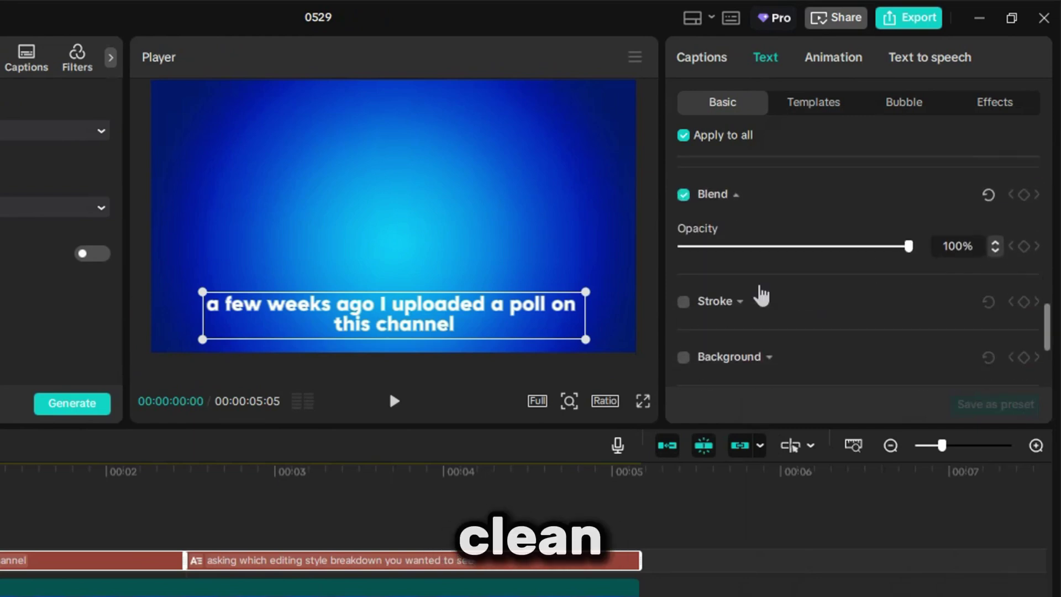
left_click(761, 296)
scroll(769, 302, "down", 3)
left_click(769, 325)
left_click(833, 57)
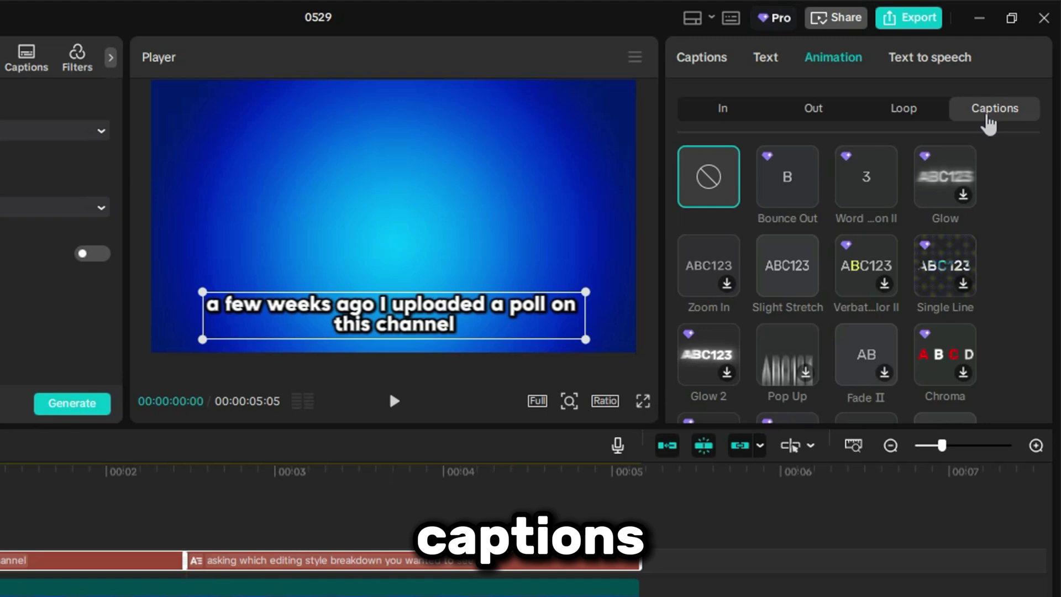
scroll(1025, 255, "down", 2)
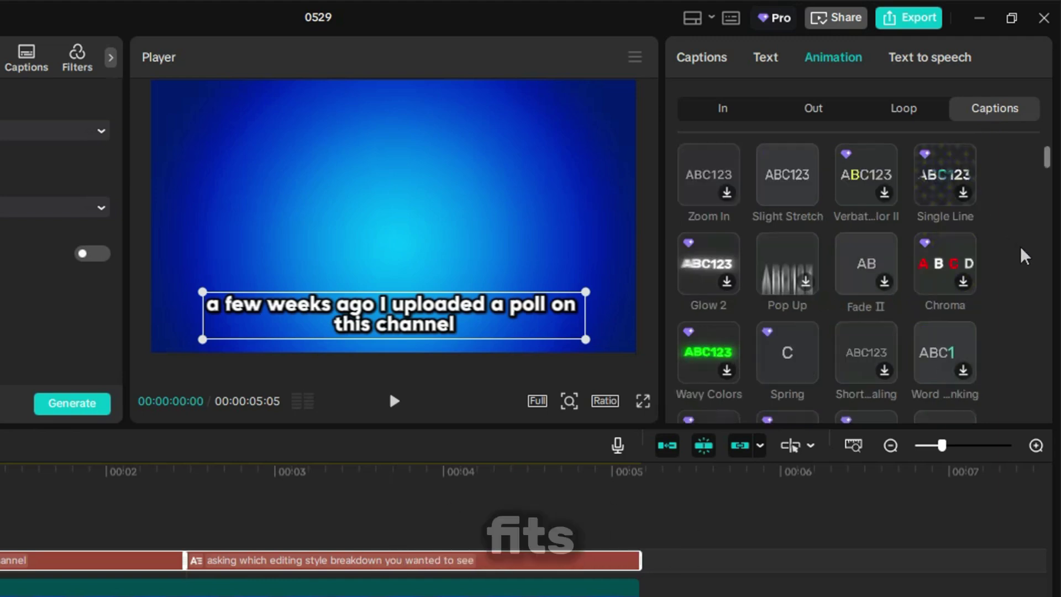
left_click(790, 345)
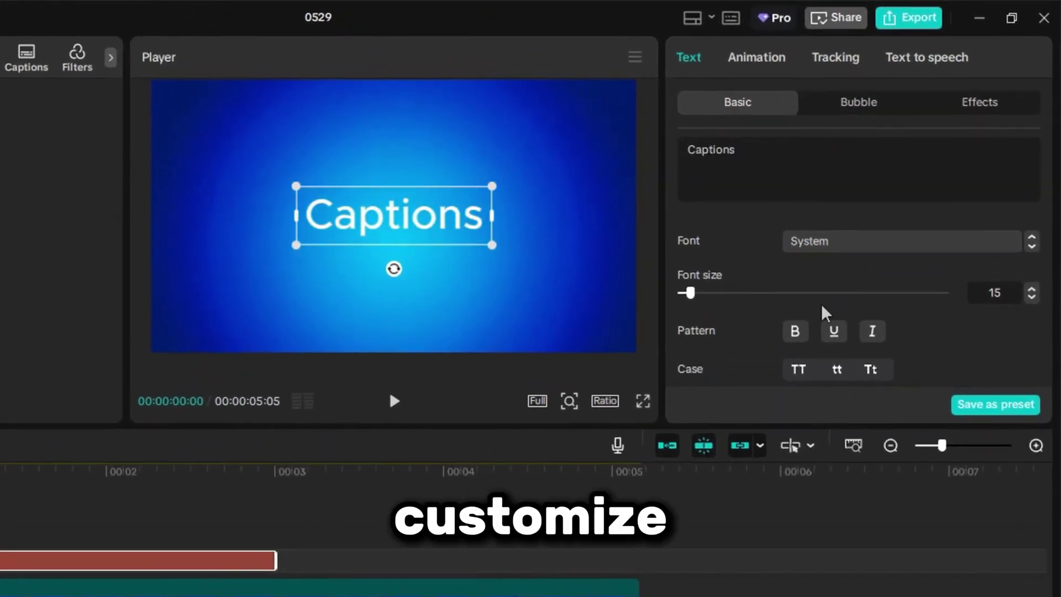
Turn on the title's outline with thickness 18.
scroll(821, 310, "down", 3)
left_click(685, 284)
double_click(959, 351)
type("18")
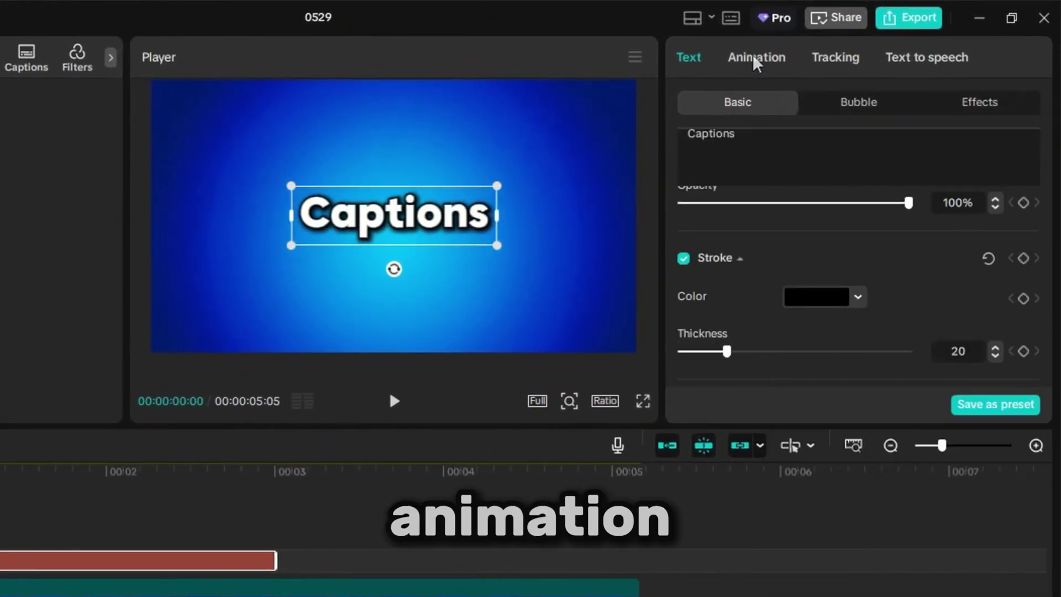
Apply the Random Writer entrance animation with 0.5s duration.
left_click(760, 59)
scroll(1049, 190, "down", 5)
scroll(1020, 254, "down", 5)
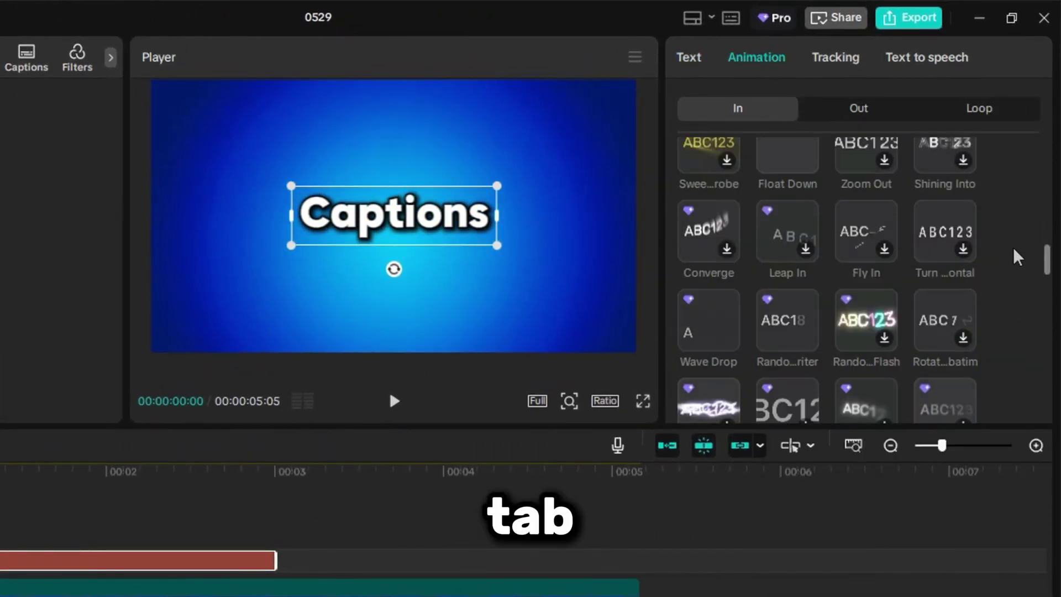
left_click(764, 235)
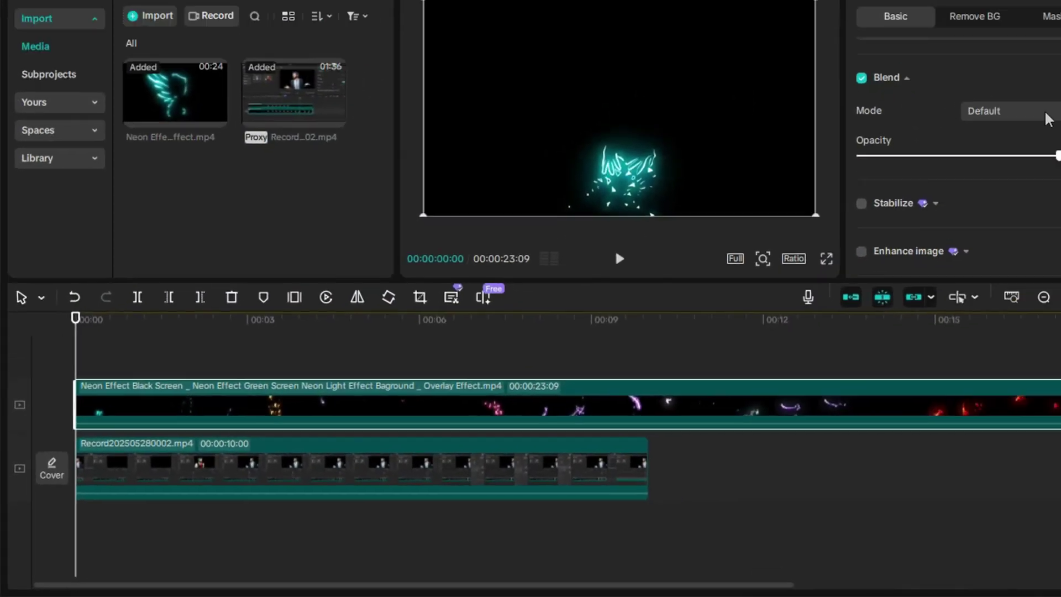
Set the neon overlay to Screen blend, trim it and move it to start at 00:00.
left_click(949, 164)
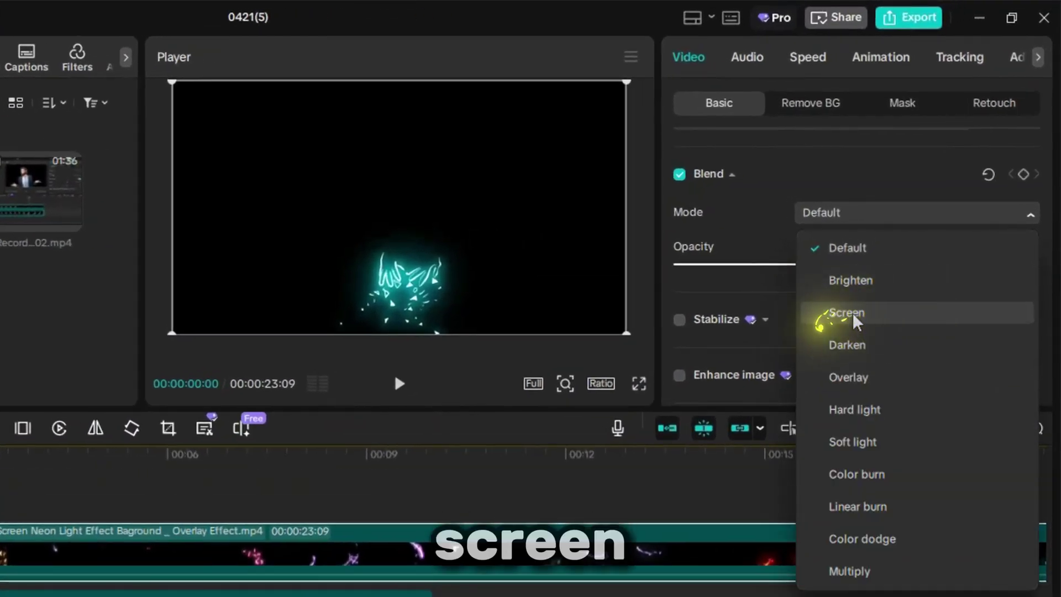
left_click(848, 313)
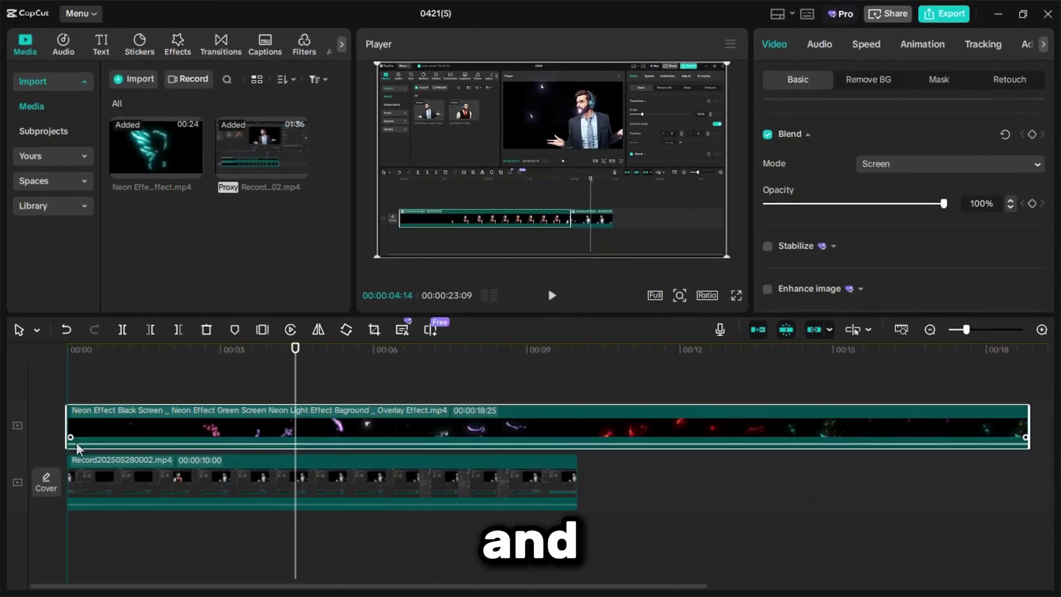
left_click_drag(78, 448, 77, 446)
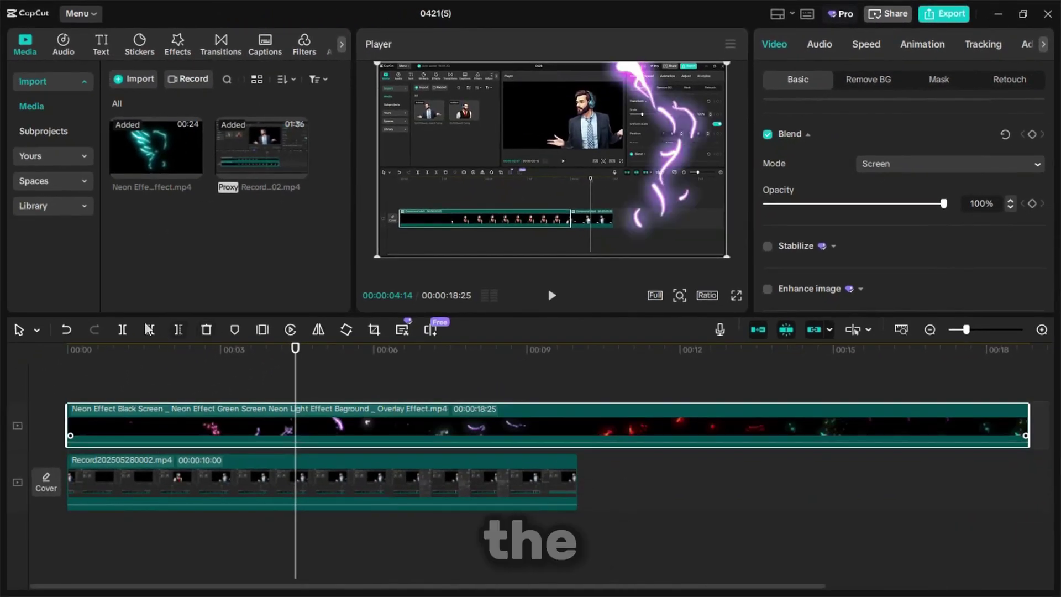
left_click_drag(547, 438, 219, 438)
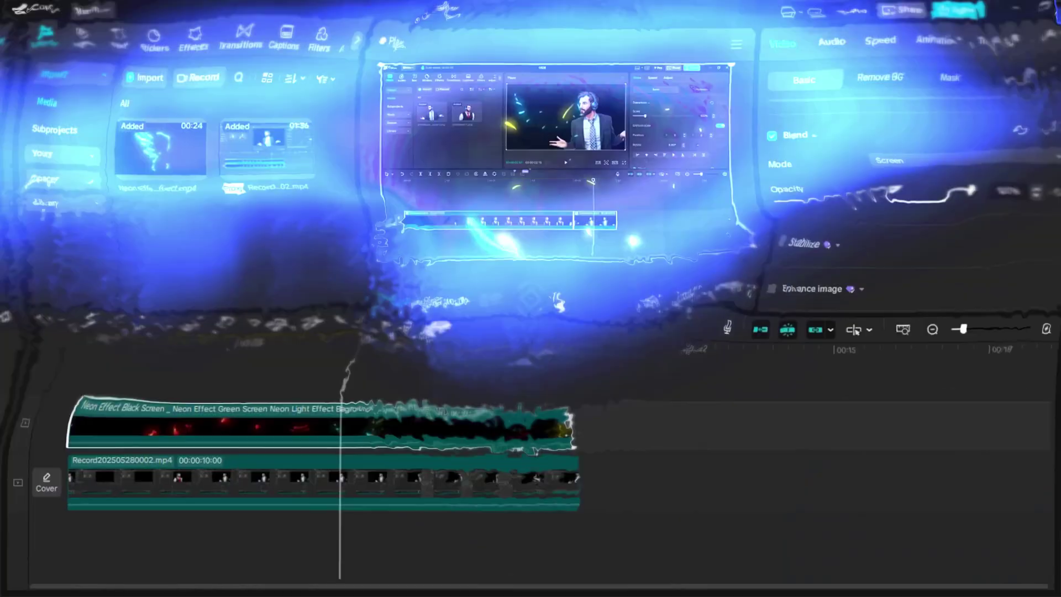
key("space")
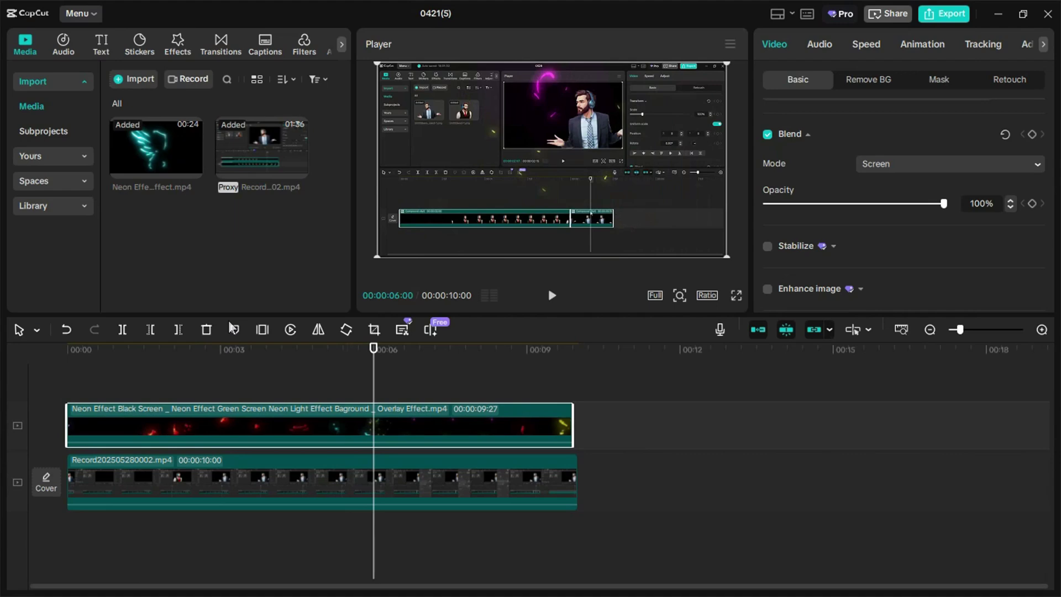
Delete the neon overlay clip and browse the Stickers library.
left_click(142, 45)
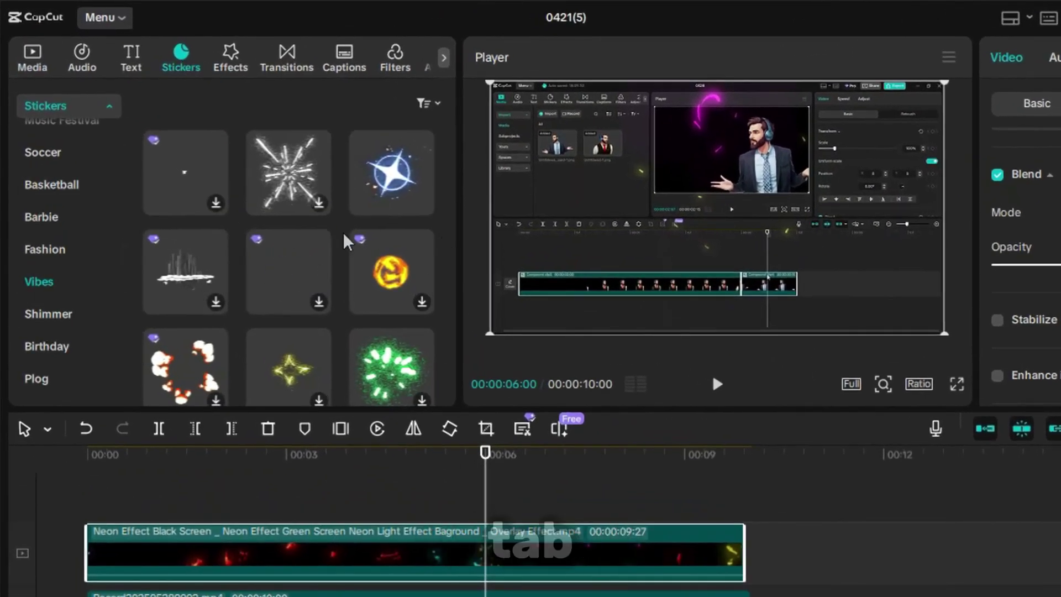
key("Delete")
scroll(337, 248, "down", 5)
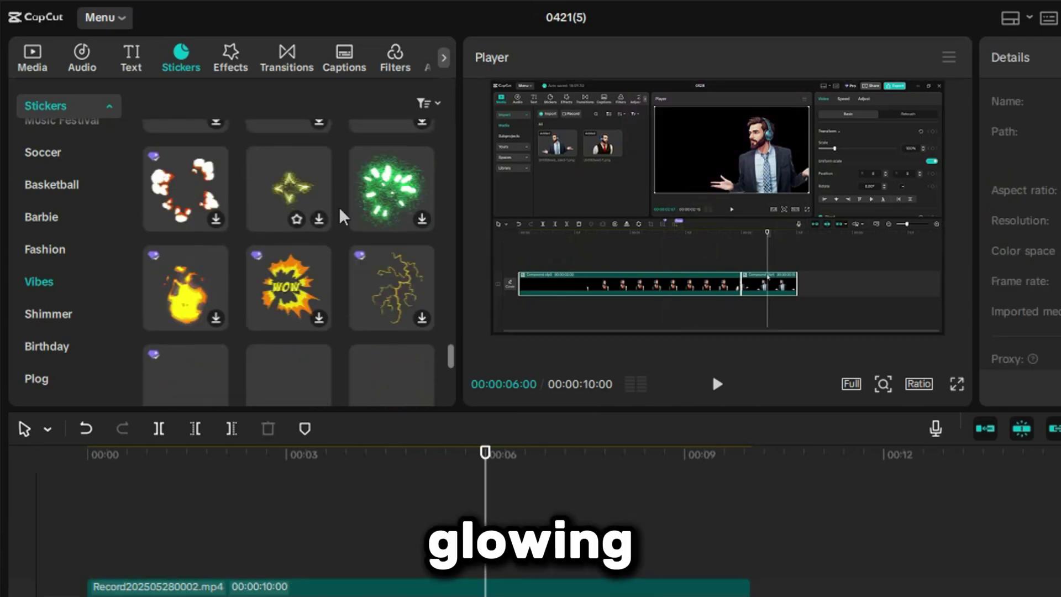
scroll(332, 295, "down", 1)
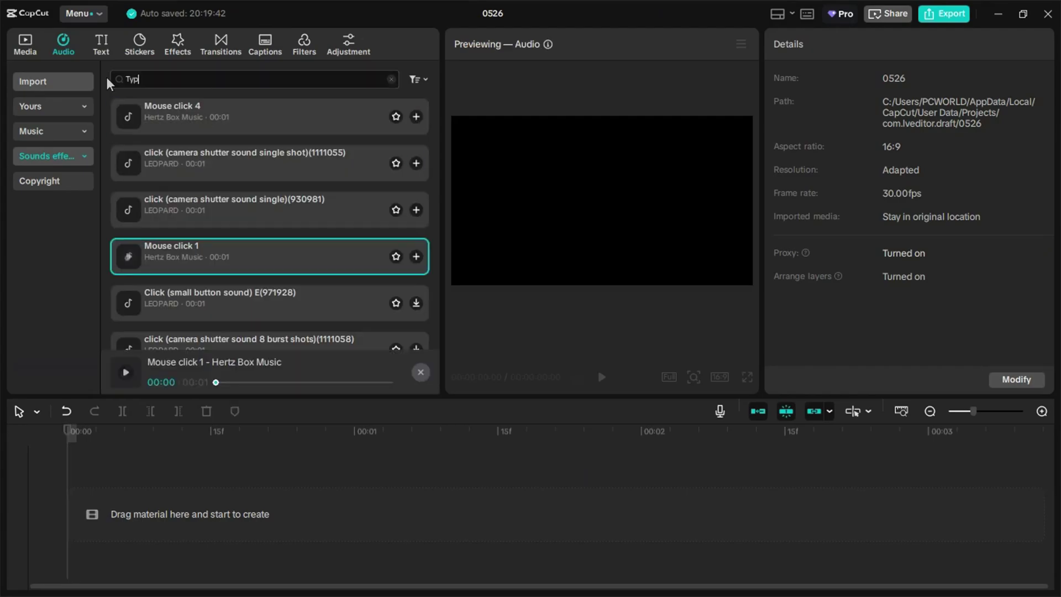
Search the sound effects library for 'Typing'.
type("ing")
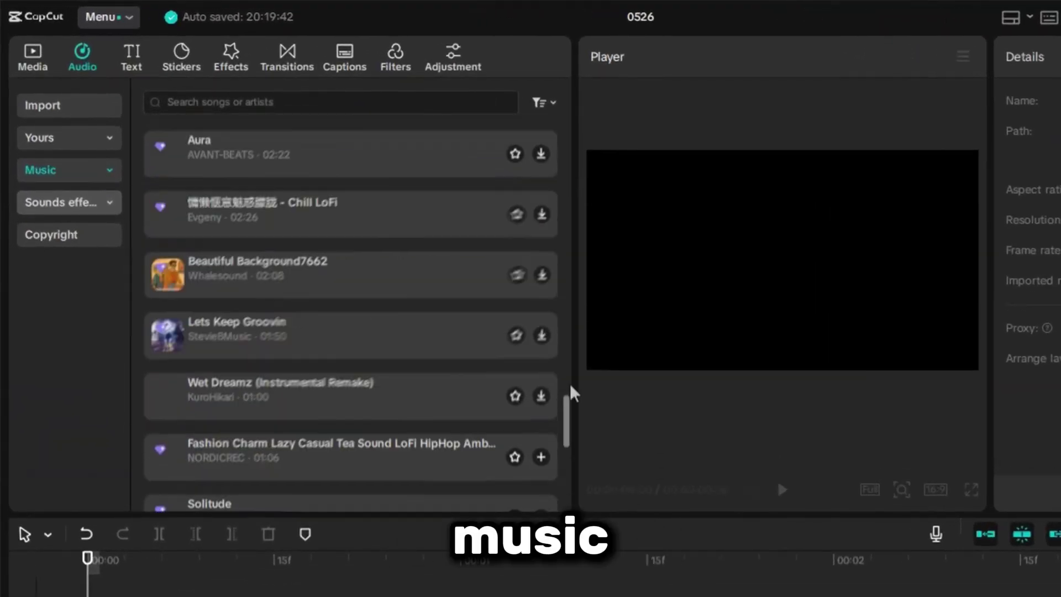
scroll(397, 180, "up", 10)
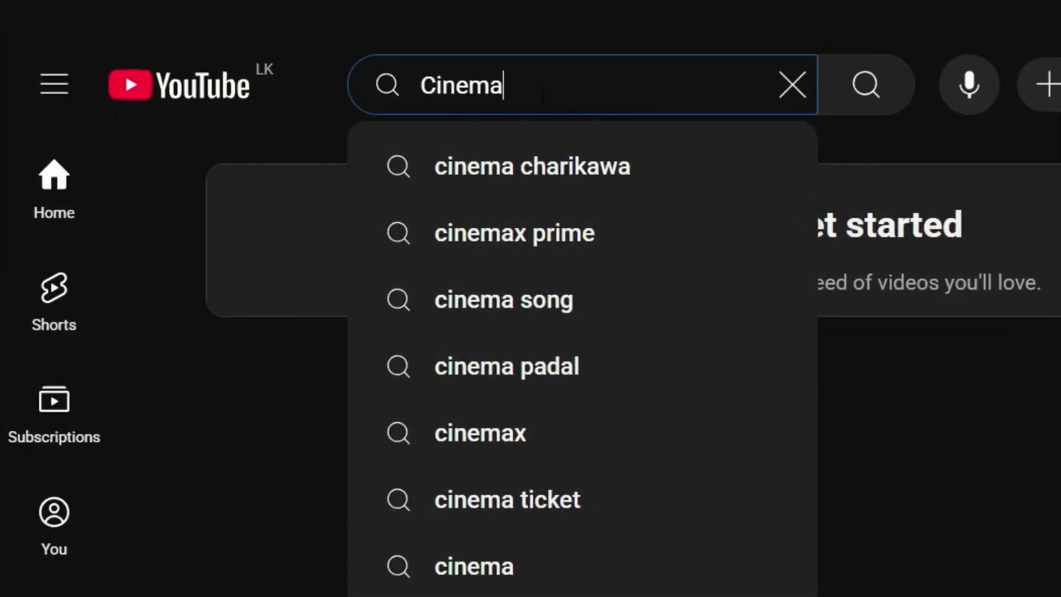
Search YouTube for 'Cinematic' and then 'Aggressive' style tracks and review the suggestions.
type("ti")
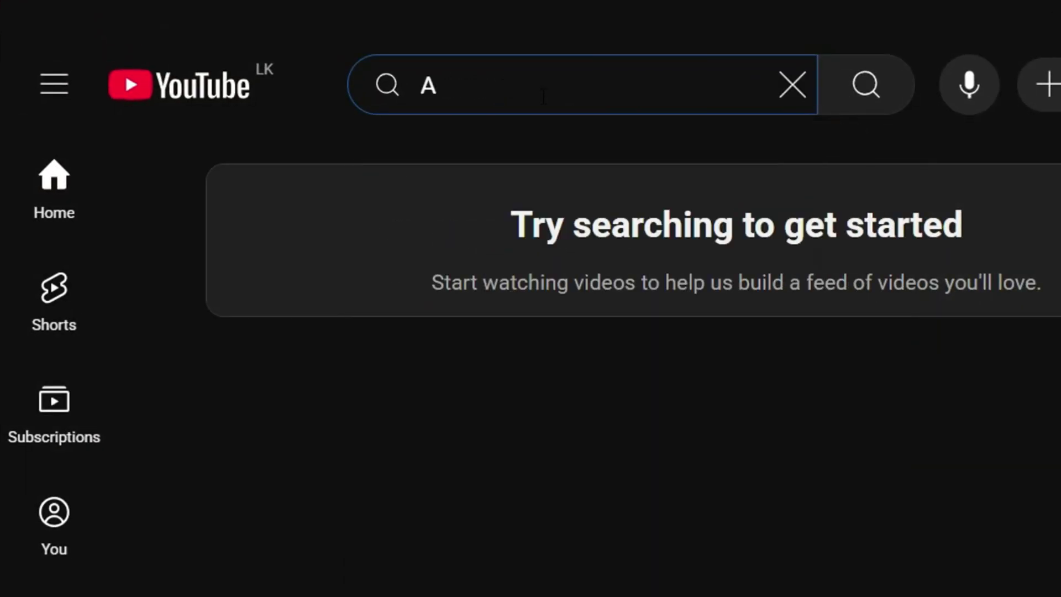
type("ggressie")
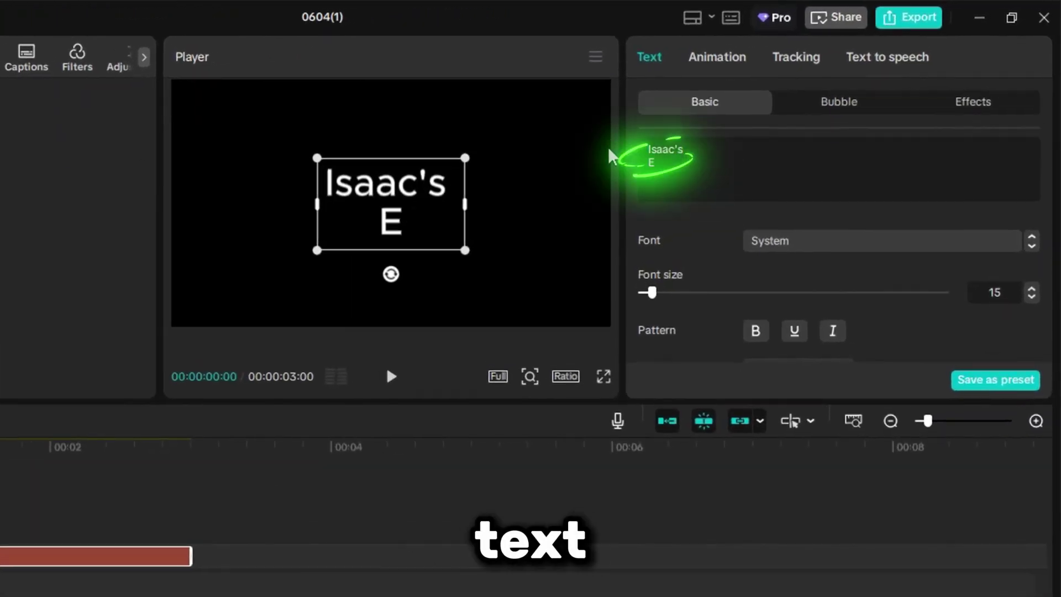
Type 'Editing Style' into the title, set it in Rubik and reduce its size.
type("diting Style")
left_click(828, 241)
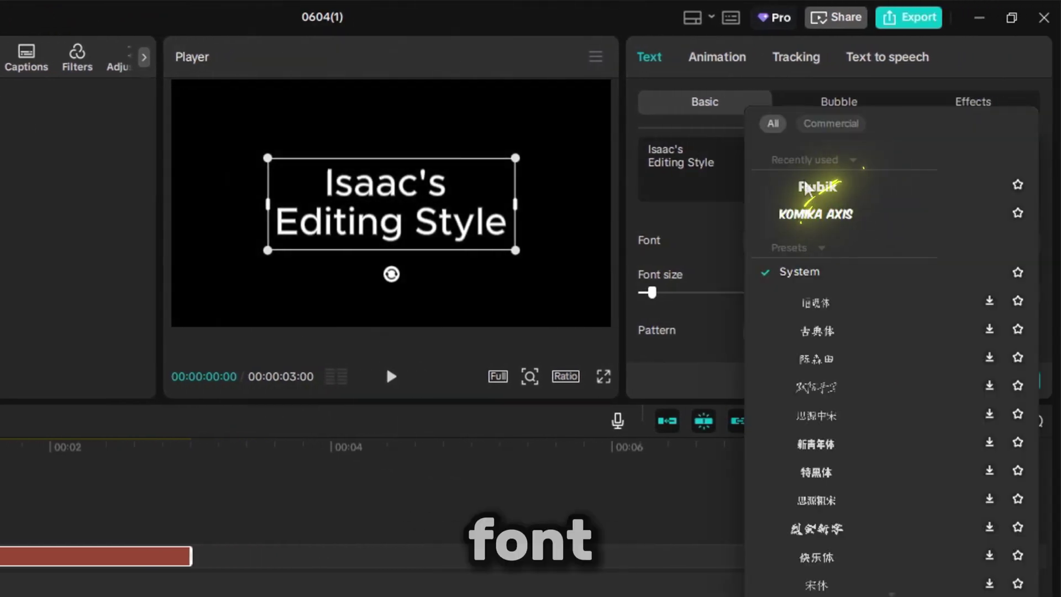
left_click(808, 188)
scroll(834, 280, "down", 3)
left_click_drag(833, 279, 869, 271)
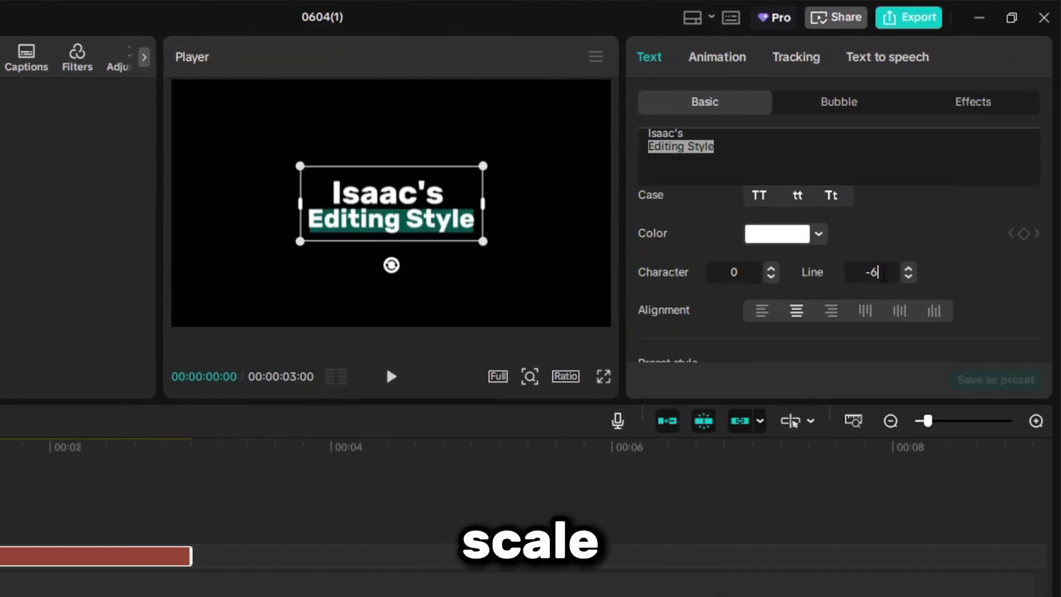
scroll(823, 308, "down", 5)
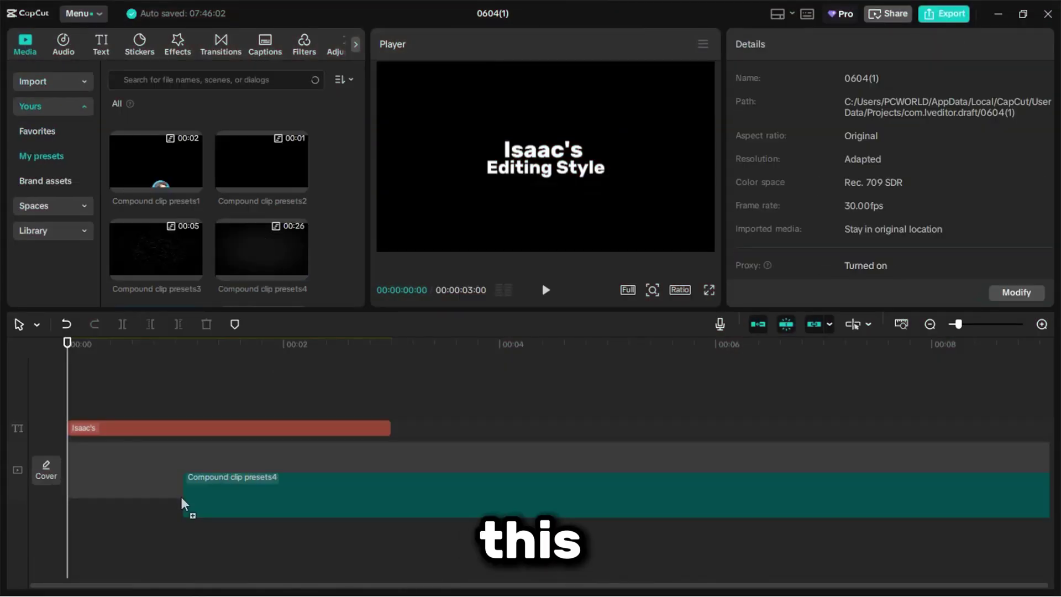
Trim the dark background clip to 5 seconds at the timeline start and extend the title to match.
left_click_drag(185, 504, 117, 489)
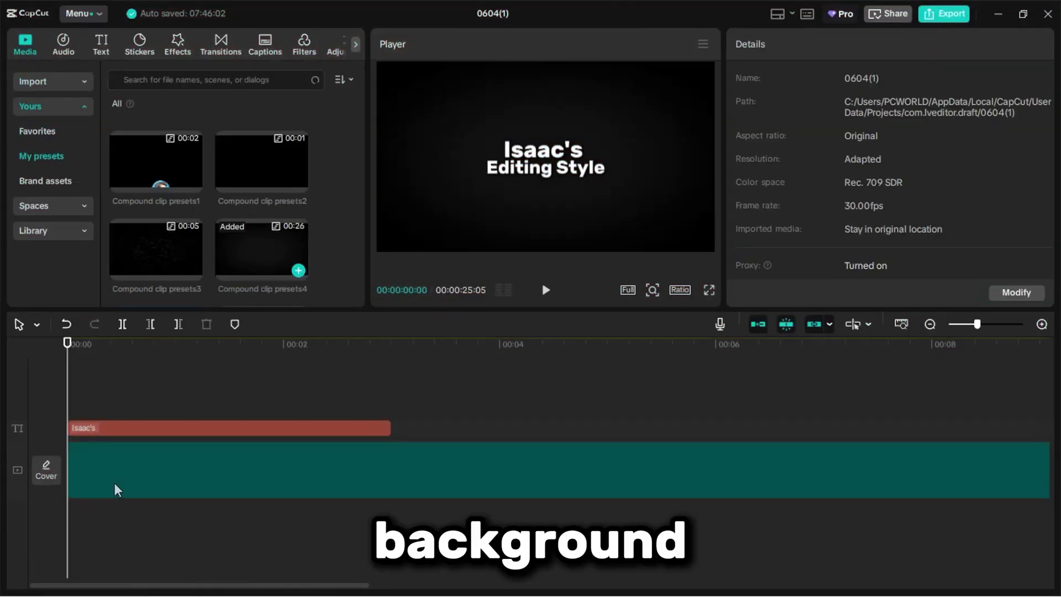
left_click(629, 345)
key("w")
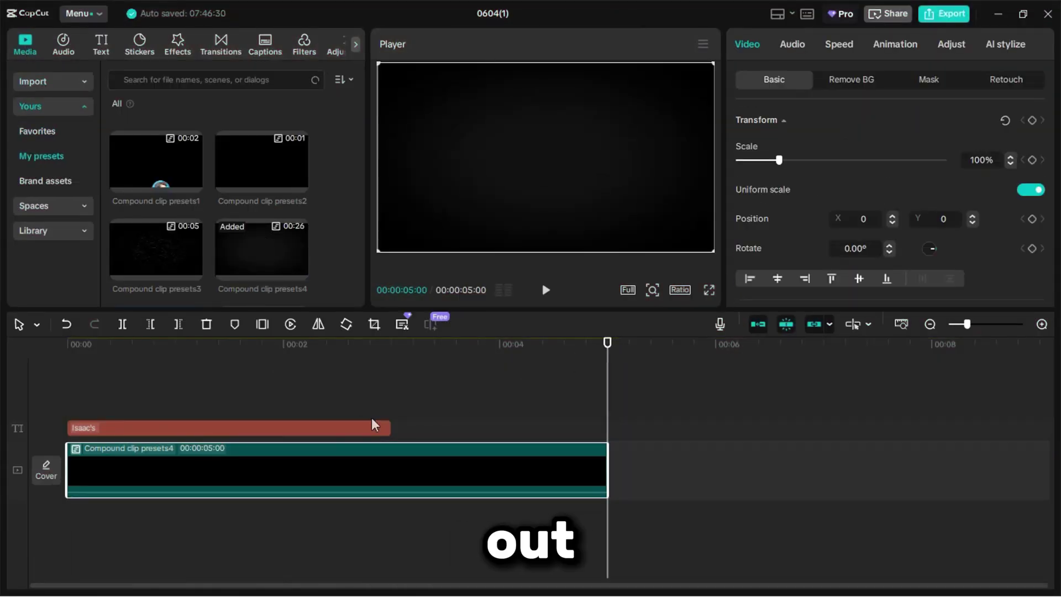
left_click_drag(389, 427, 588, 425)
Colour the title cyan, then paste a duplicate title coloured pure blue.
left_click(874, 221)
left_click_drag(806, 349, 887, 349)
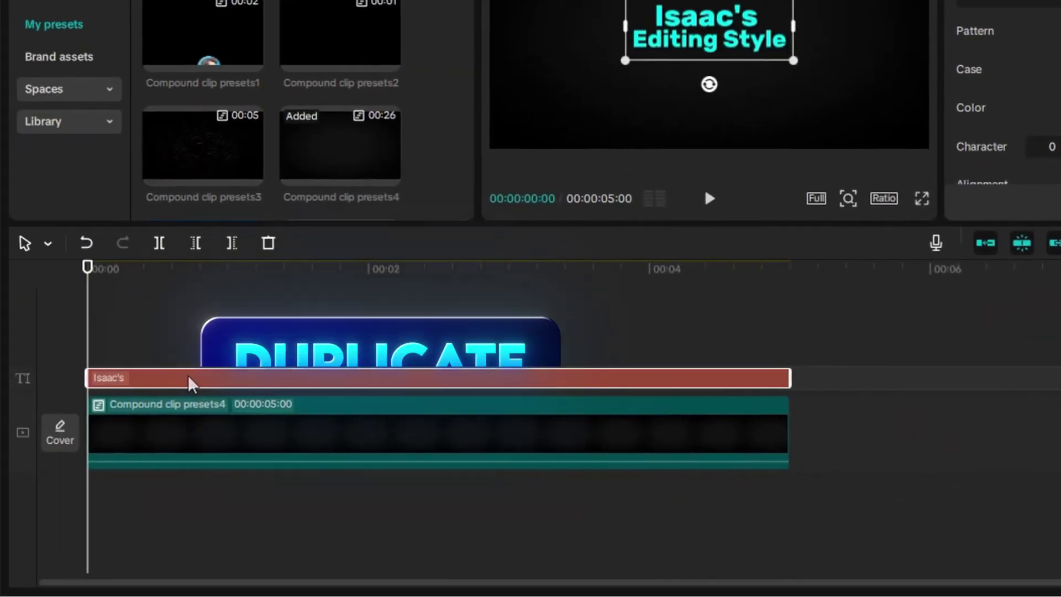
key("ctrl+c")
key("ctrl+v")
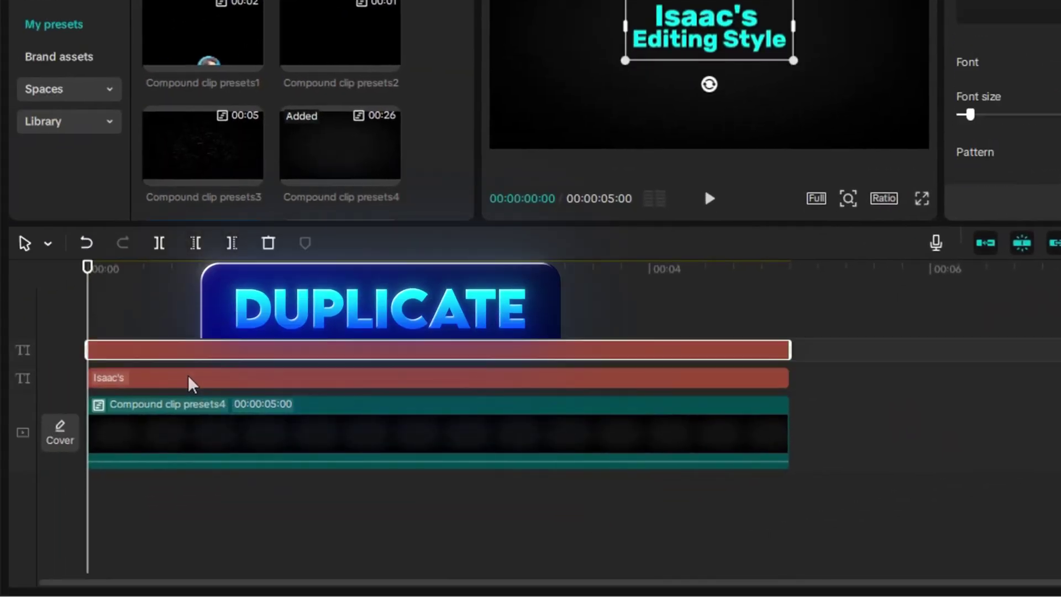
scroll(915, 96, "down", 3)
left_click(793, 131)
left_click_drag(827, 291, 869, 291)
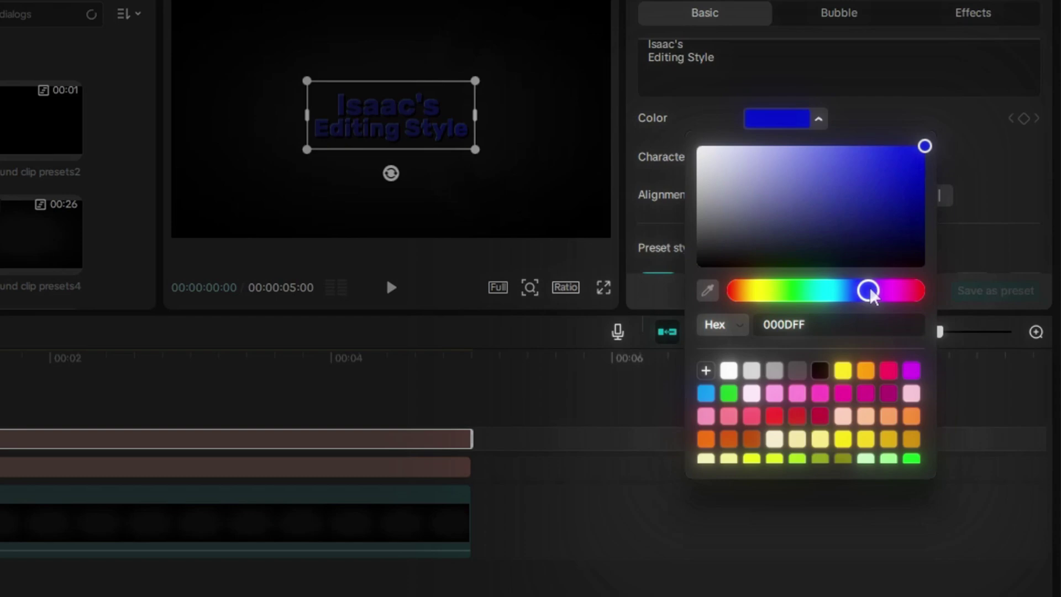
Compound the blue title, give it a Filmstrip mask, and merge it with Isaac's title.
right_click(0, 439)
left_click(127, 383)
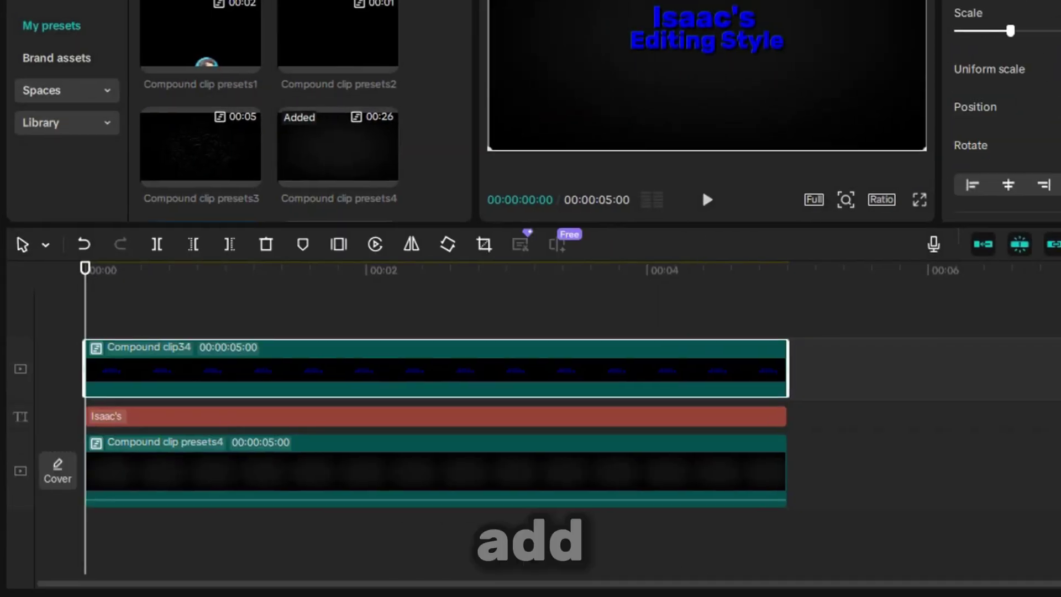
left_click(889, 103)
left_click(682, 201)
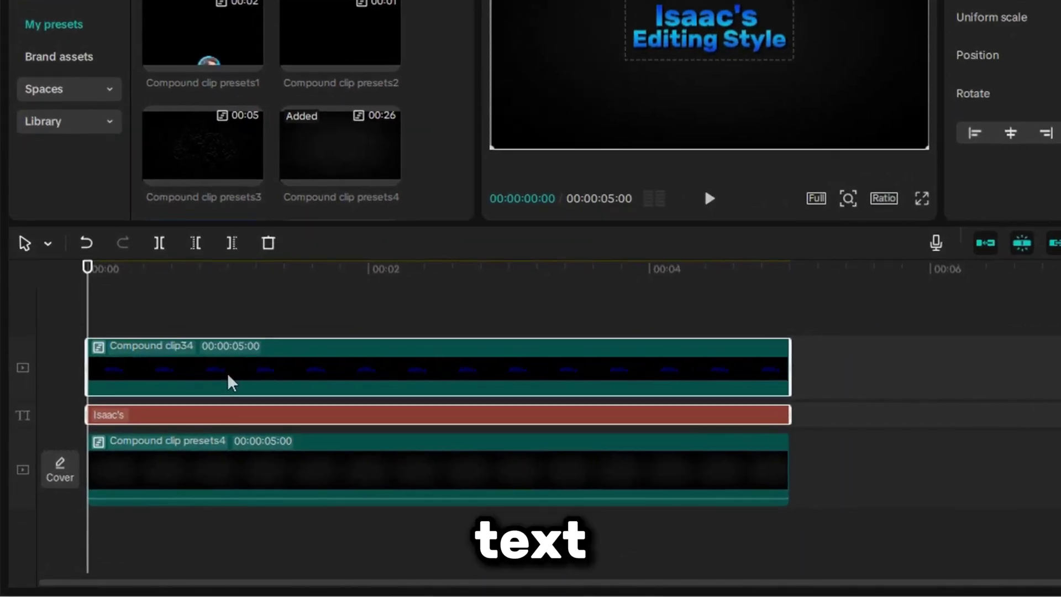
right_click(230, 379)
left_click(279, 293)
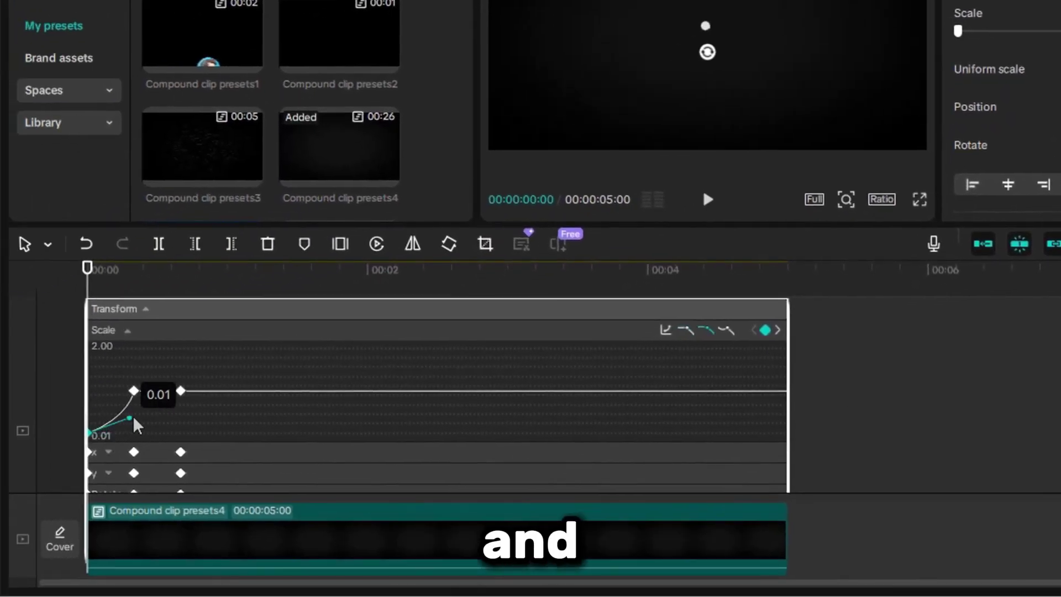
Ease the title's scale curve and add the 1.png brush stroke on a new top track.
left_click_drag(133, 419, 130, 389)
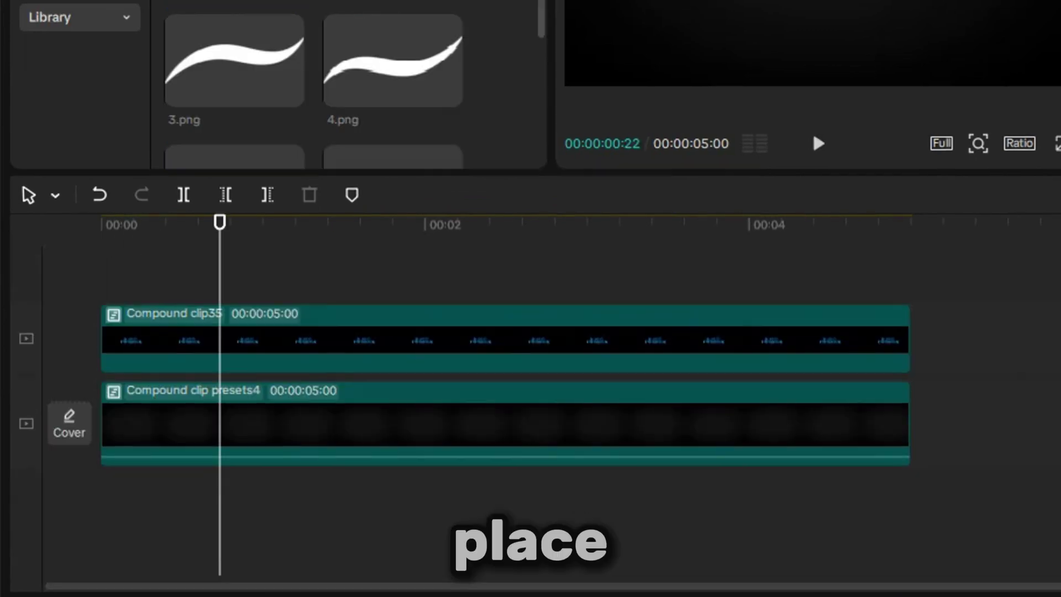
left_click_drag(208, 225, 85, 426)
Shrink the brush stroke upper right of the title, non-uniform height 12%, rotated -6°.
left_click_drag(917, 294, 805, 171)
left_click_drag(732, 163, 720, 177)
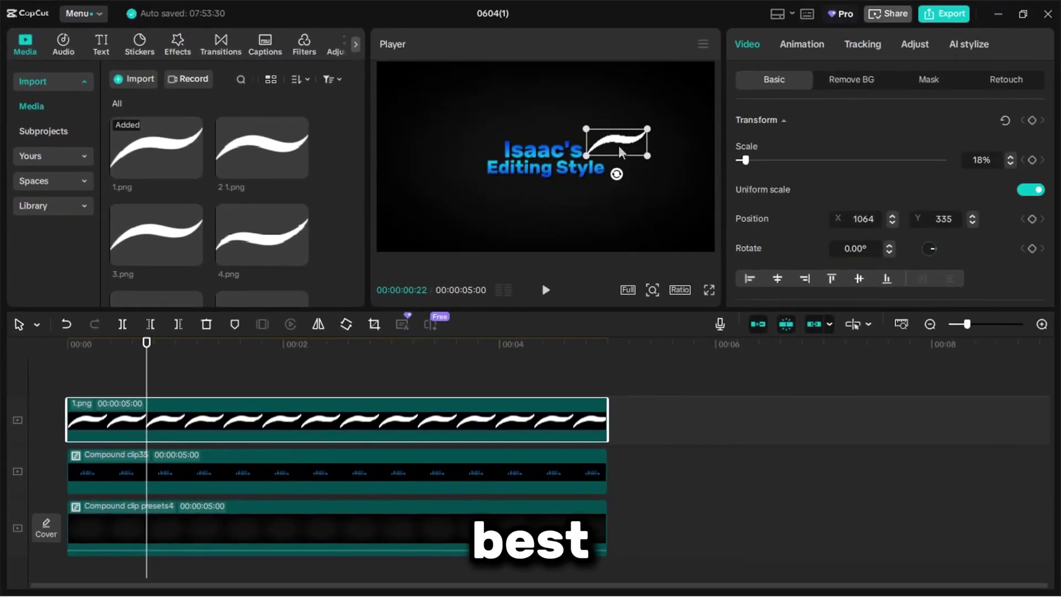
left_click(1031, 190)
left_click(982, 199)
type("12")
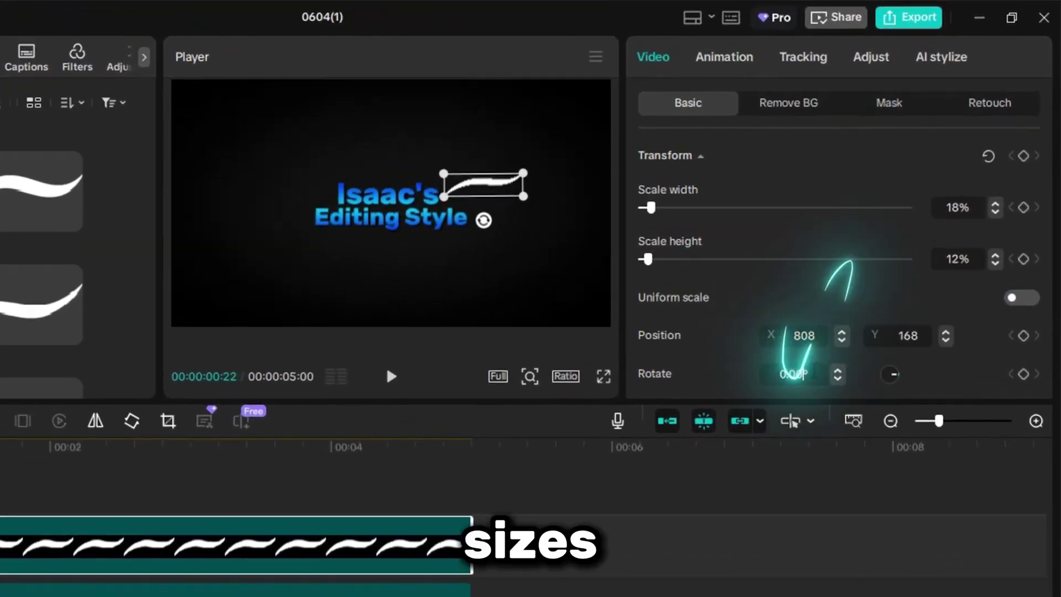
left_click(871, 286)
type("-6")
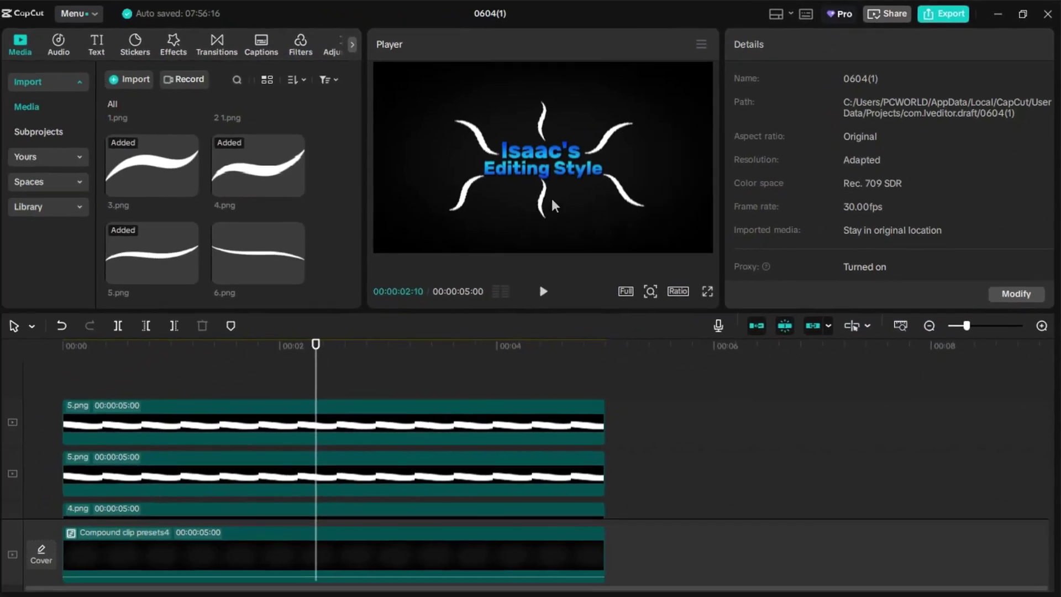
Select one brush stroke and open its colour Curves adjustment.
left_click(557, 182)
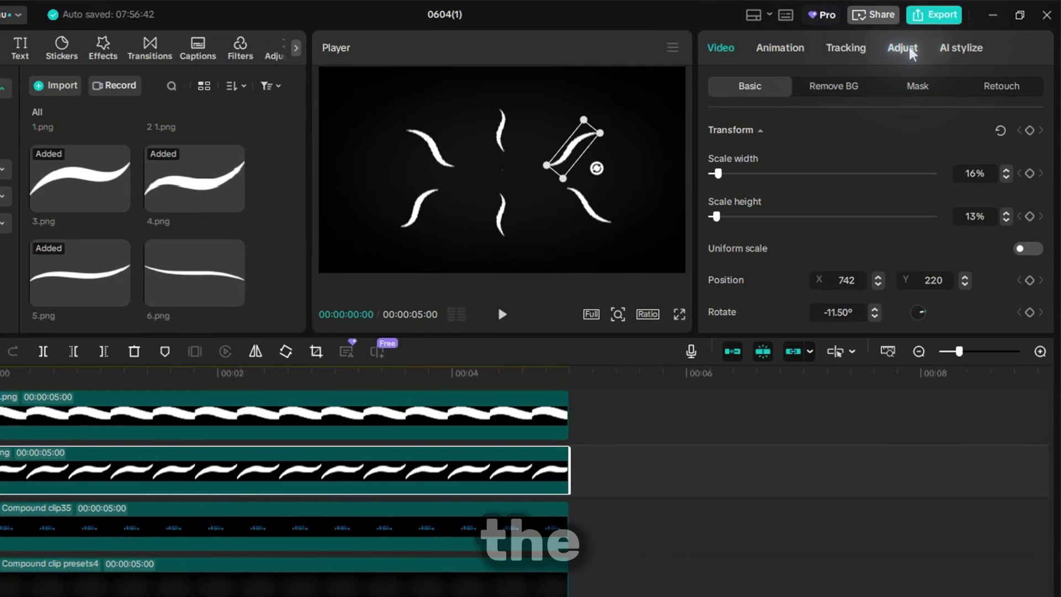
left_click(915, 43)
left_click(840, 105)
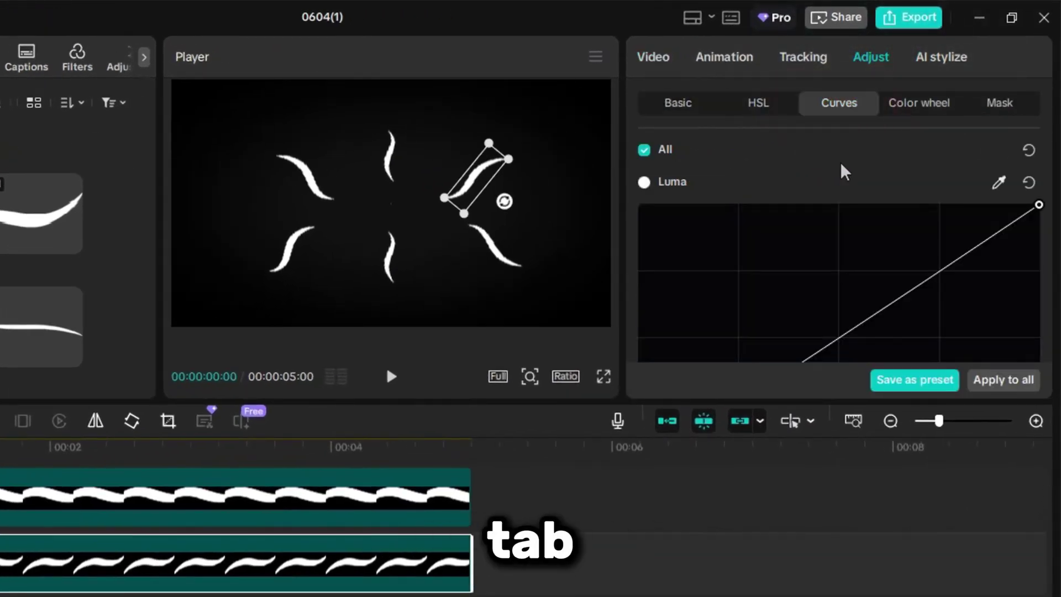
scroll(840, 171, "down", 6)
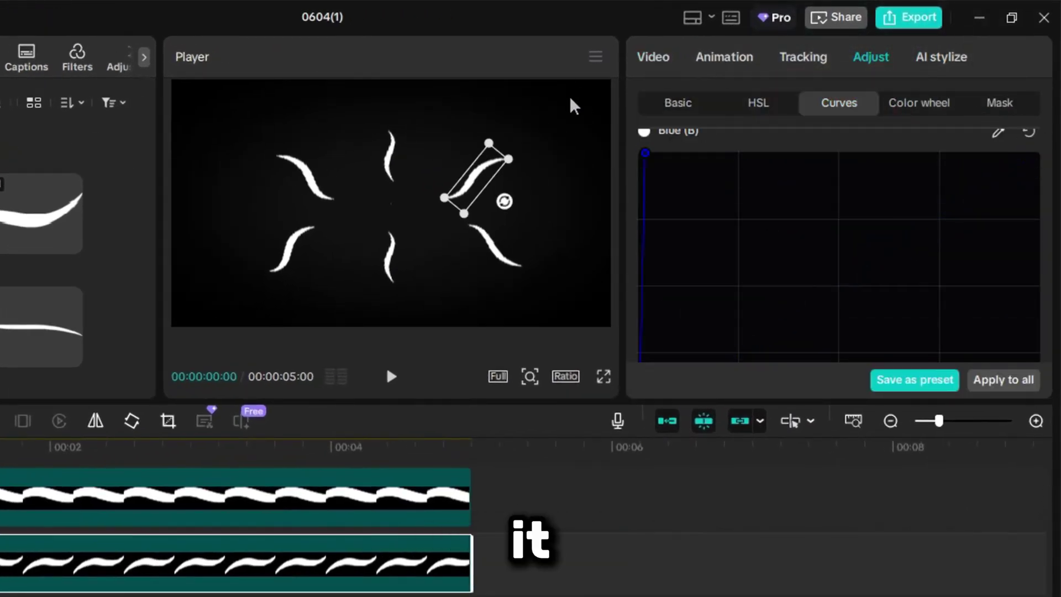
right_click(3, 561)
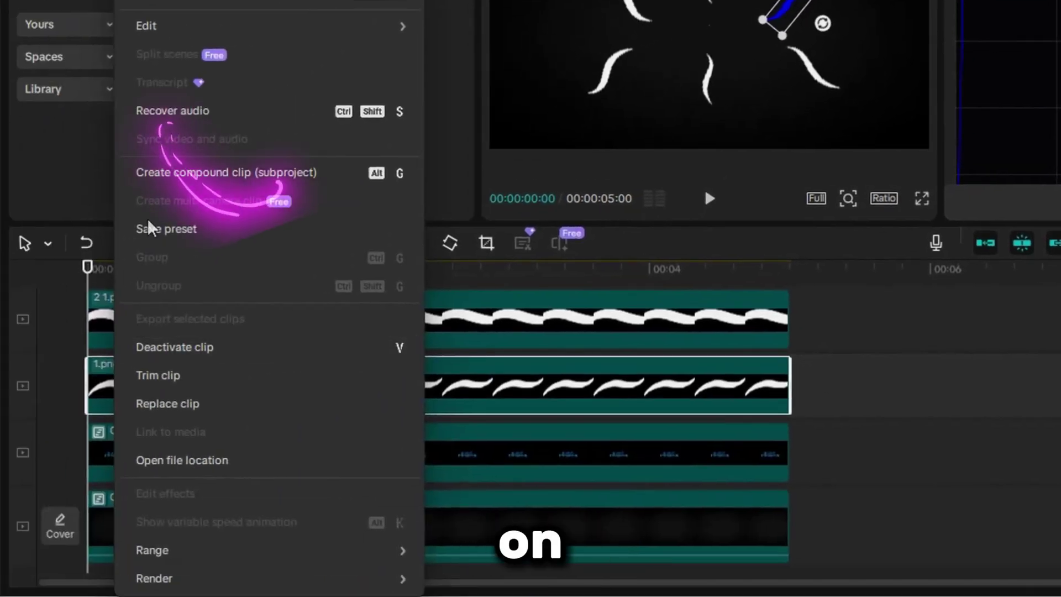
Make the stroke a compound clip and raise its saturation to 100.
left_click(161, 174)
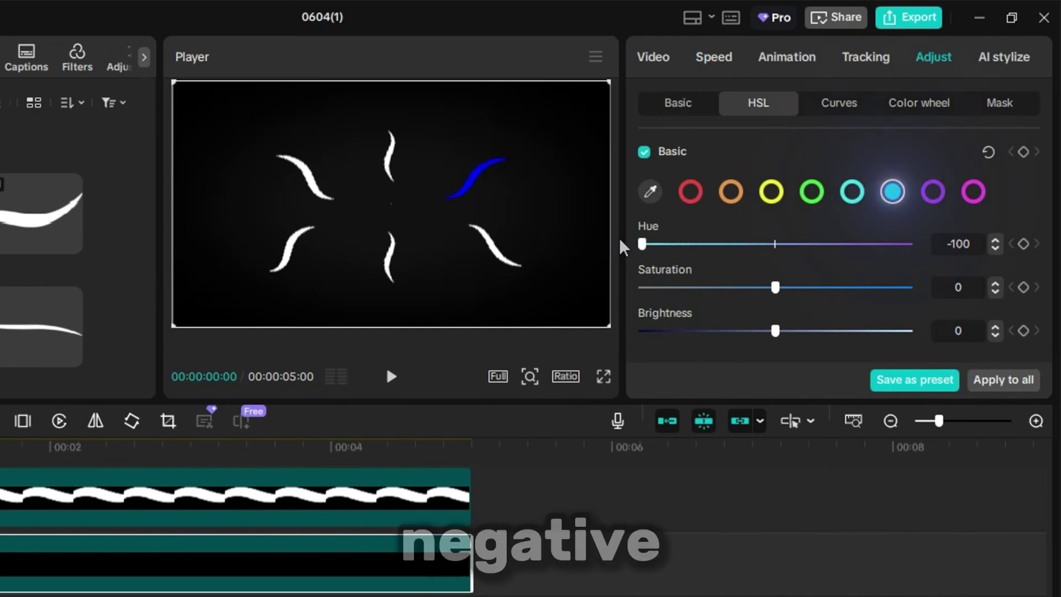
left_click_drag(774, 287, 985, 299)
left_click(663, 59)
Add a circle mask to the stroke, then select the next stroke clip for masking.
left_click(890, 104)
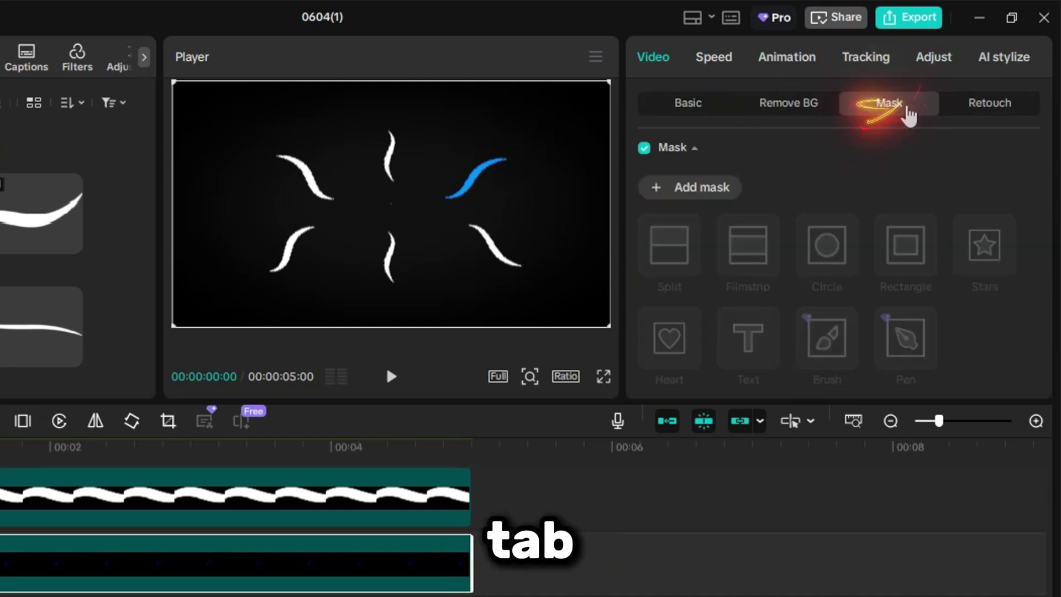
left_click(680, 191)
left_click(827, 245)
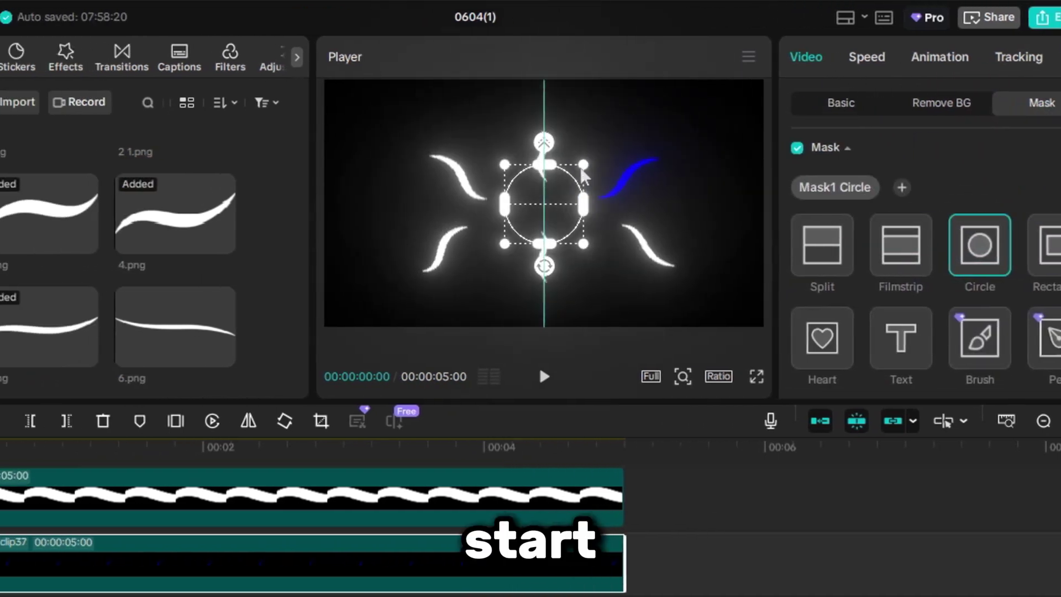
left_click_drag(563, 205, 607, 197)
scroll(823, 254, "down", 5)
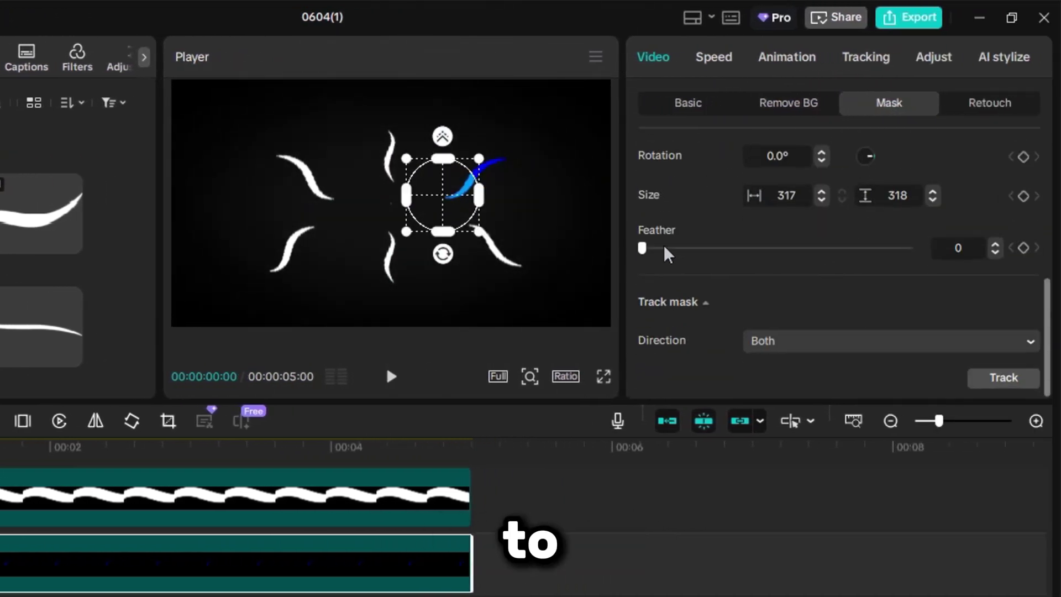
scroll(716, 255, "up", 5)
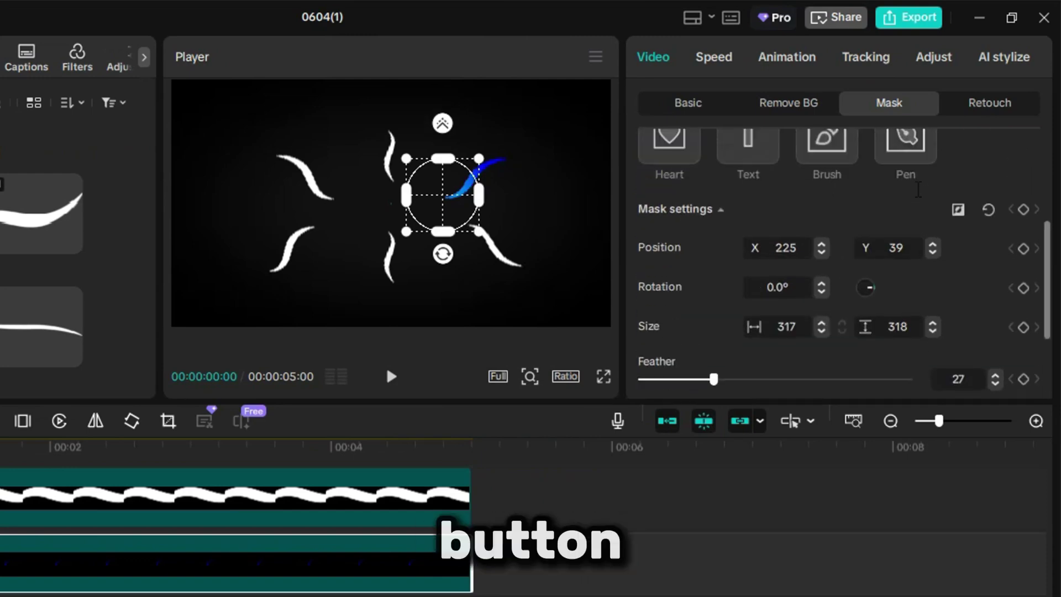
scroll(773, 310, "down", 3)
left_click(502, 159)
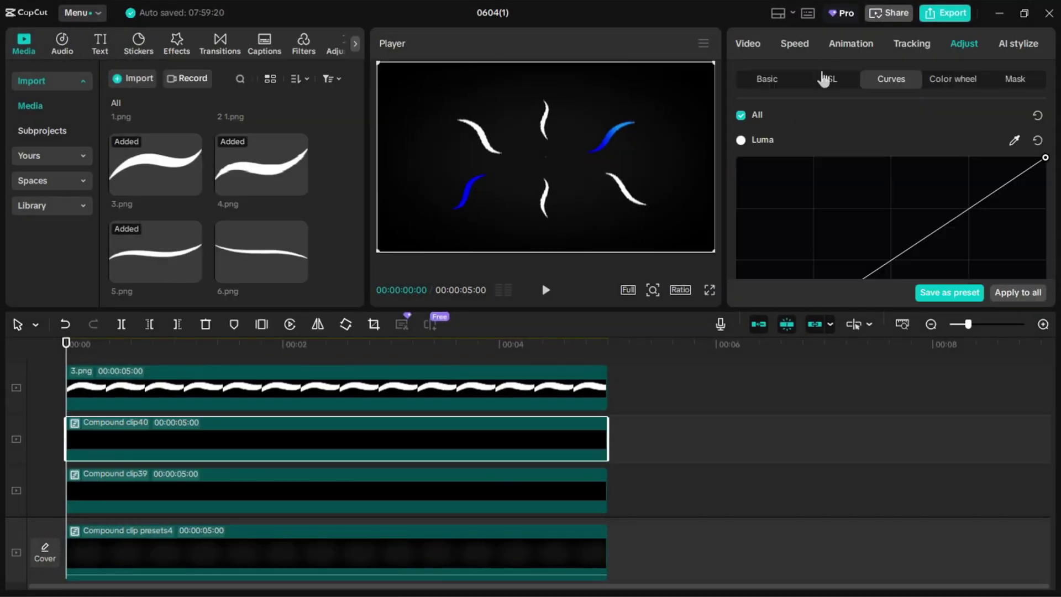
left_click(767, 79)
left_click(747, 43)
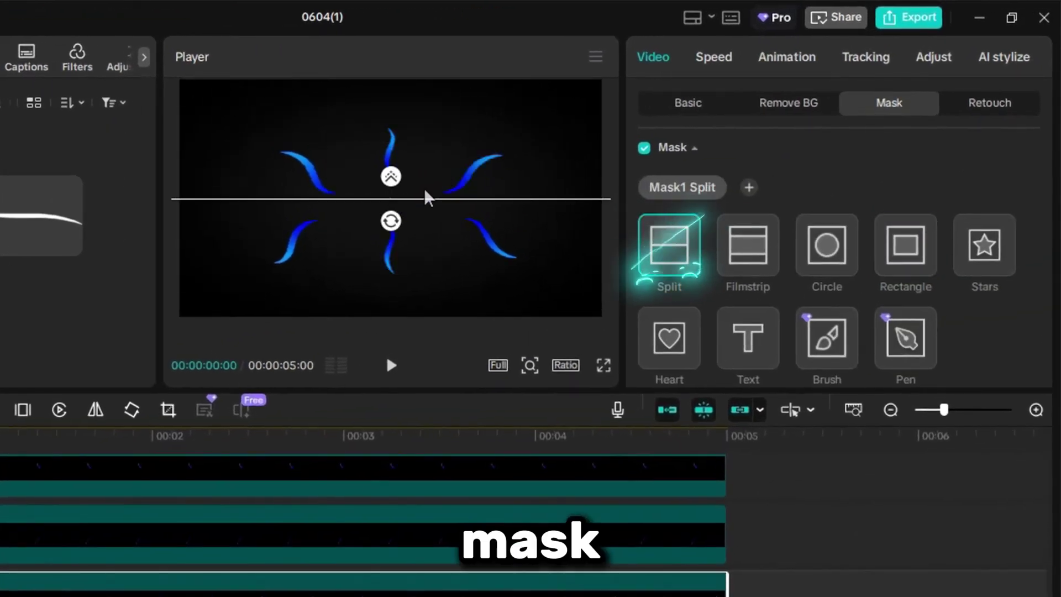
Tilt the split mask diagonally, set feather 25, and keyframe the mask settings before stepping ahead.
left_click_drag(557, 138, 662, 116)
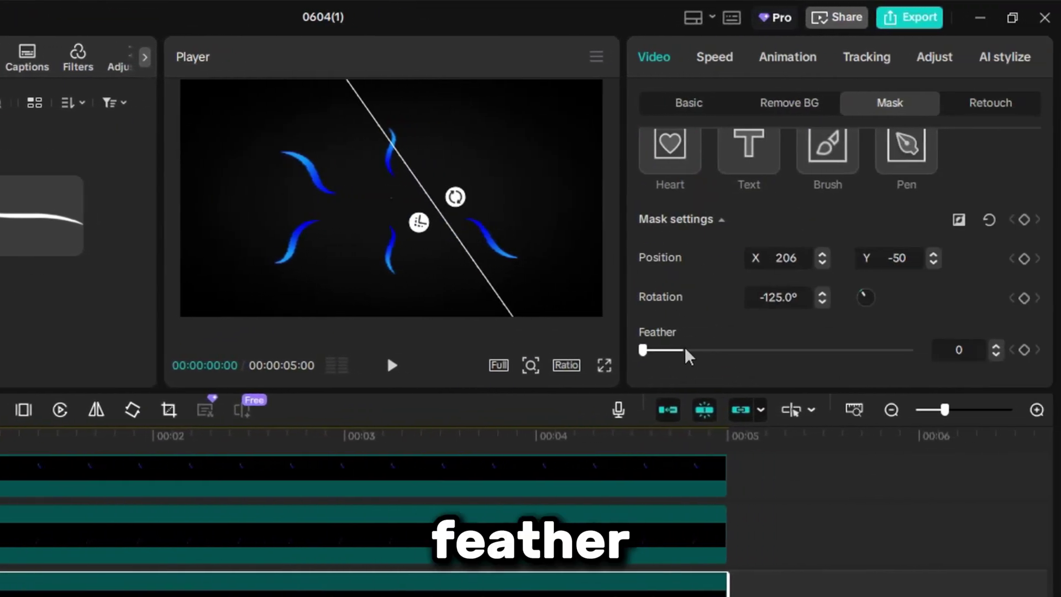
left_click_drag(846, 353, 864, 350)
left_click(973, 349)
key("BackSpace")
type("5")
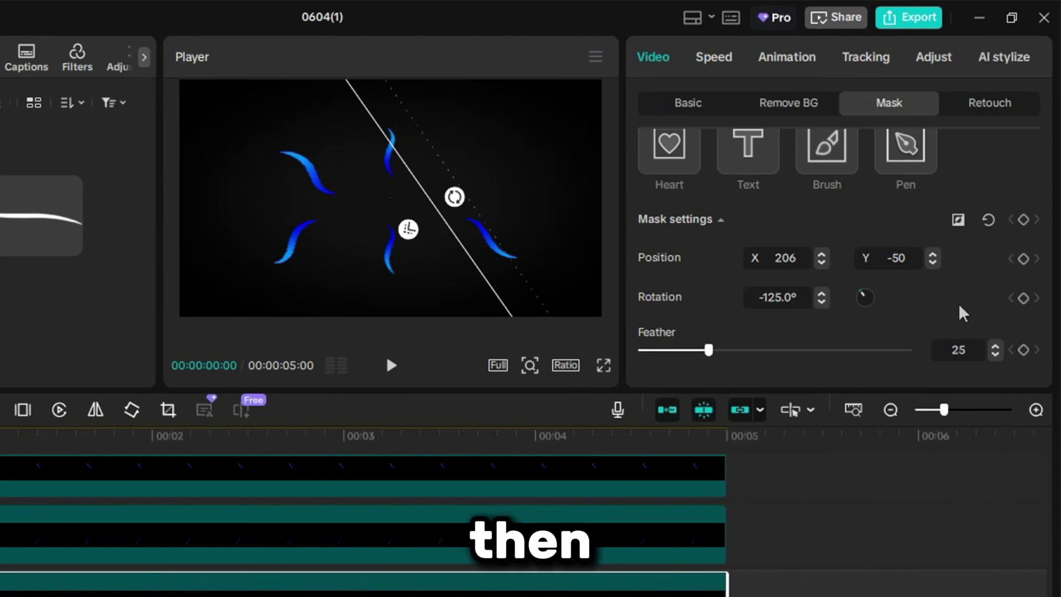
left_click(1023, 220)
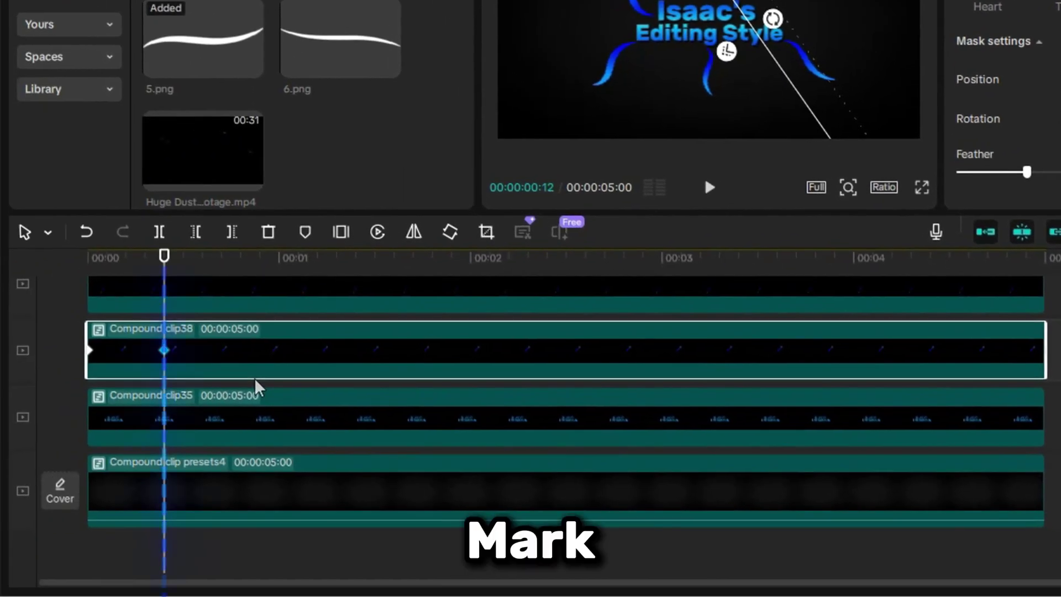
key("Right")
key("Right")
key("Right")
key("Right")
key("Right")
key("Right")
key("Right")
key("Right")
key("Right")
key("Right")
key("Right")
key("Right")
key("Right")
key("Right")
key("Right")
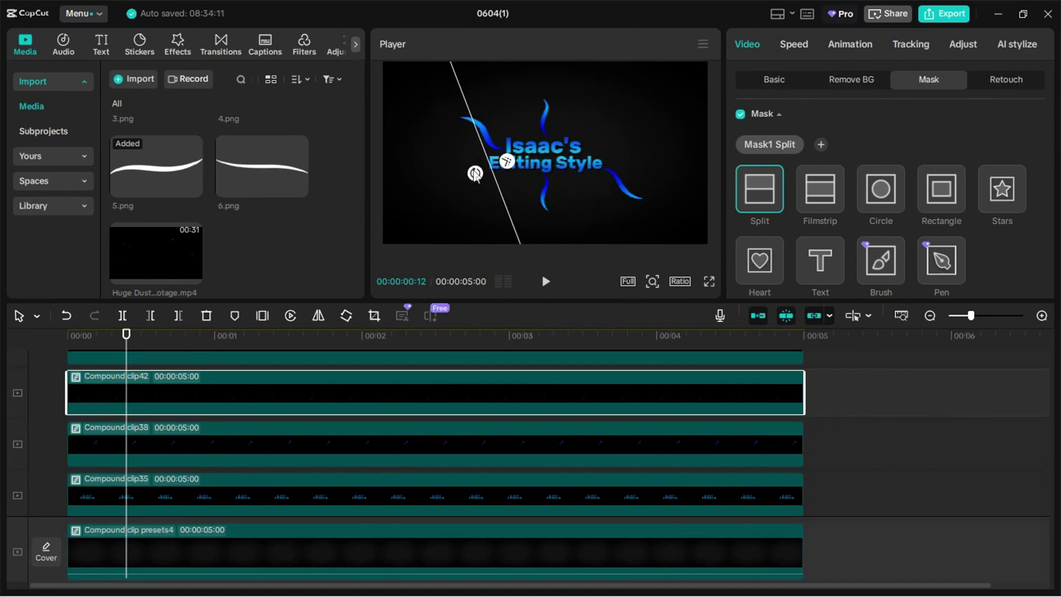
scroll(873, 215, "down", 3)
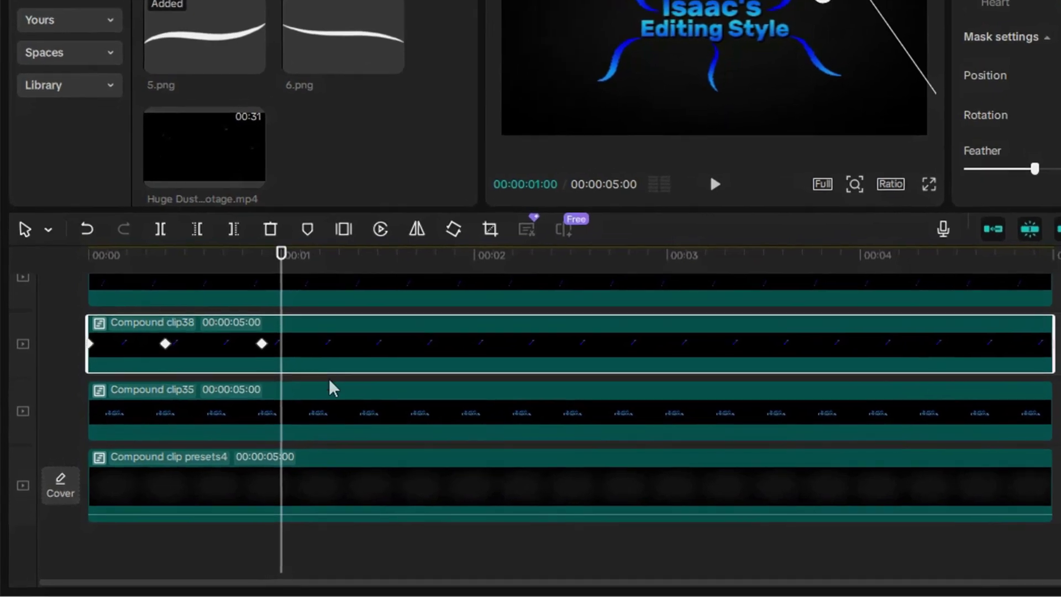
Show the clip's speed curves and apply an auto ease curve to Positionx, then Positiony.
right_click(253, 432)
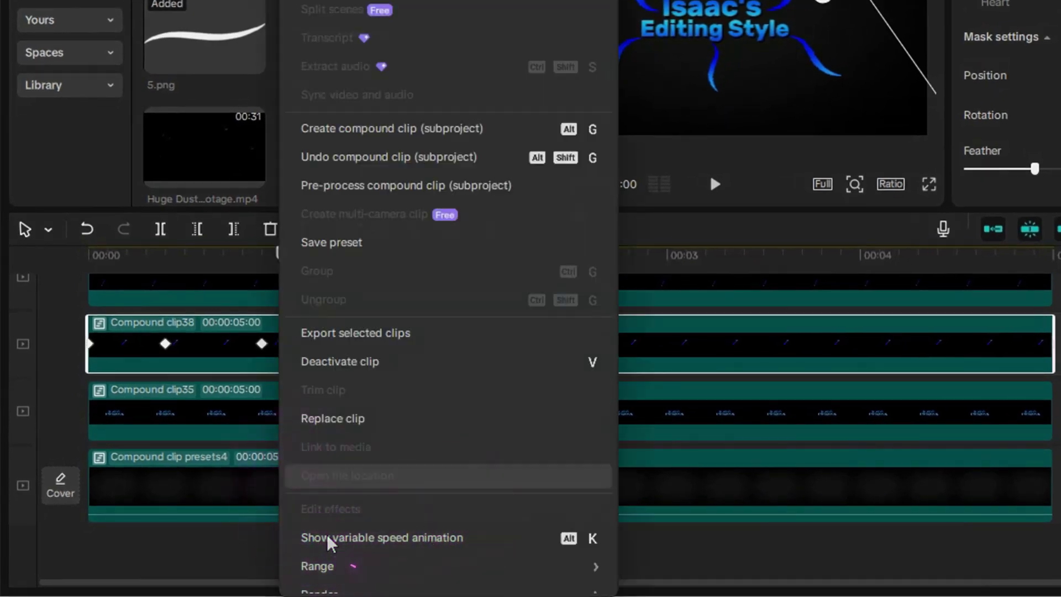
left_click(310, 537)
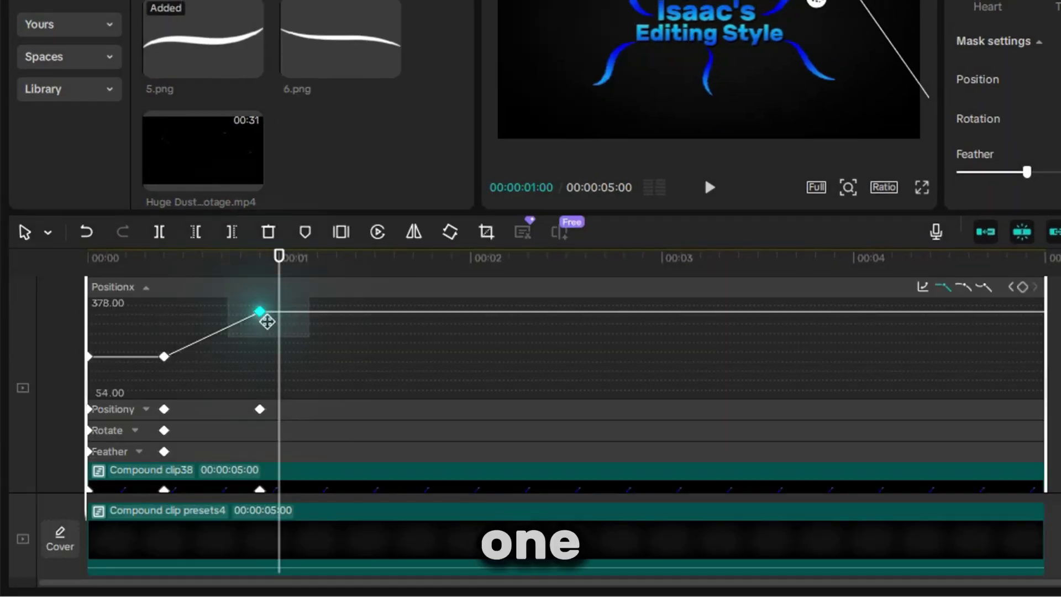
left_click(965, 288)
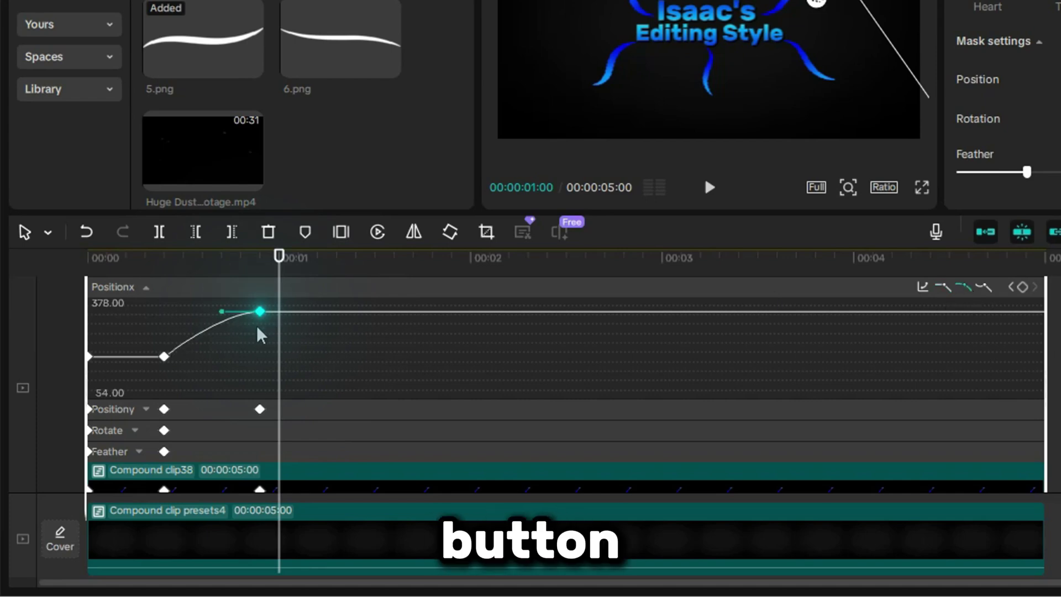
left_click(278, 408)
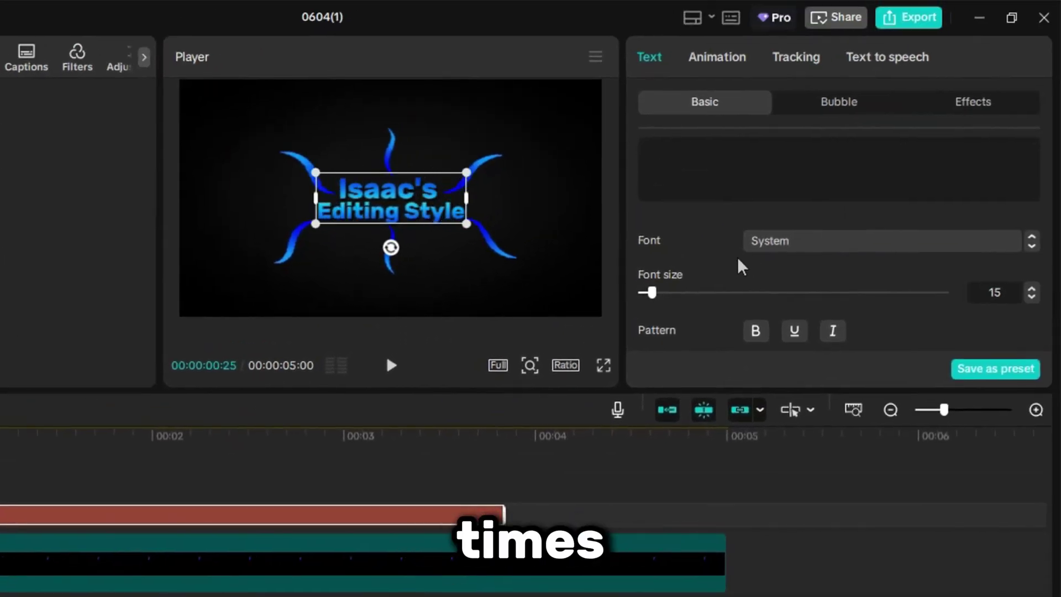
Give the text a filled background box in dark navy #000033.
scroll(741, 267, "down", 5)
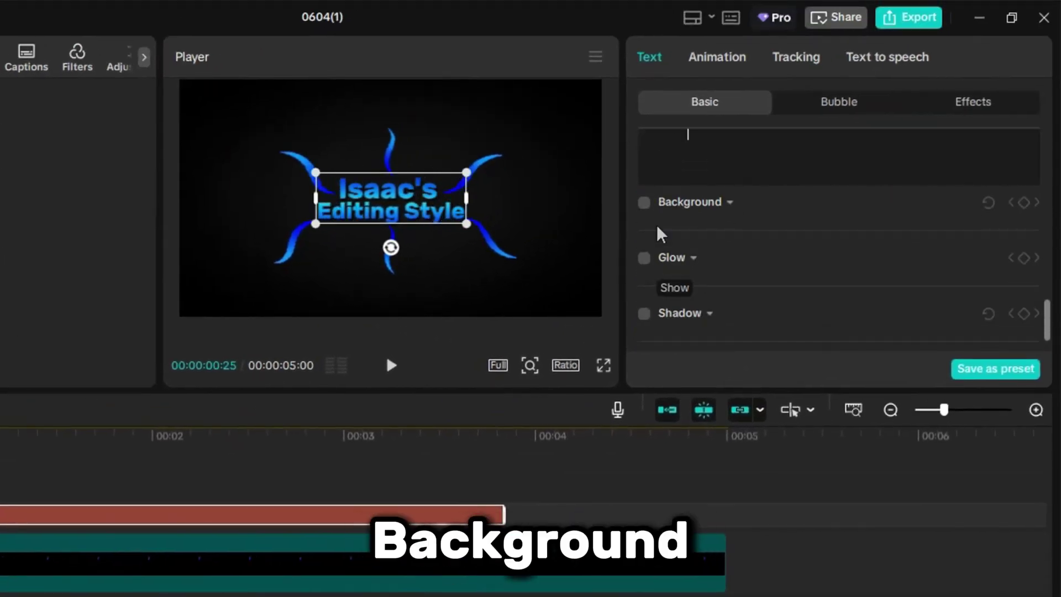
left_click(739, 271)
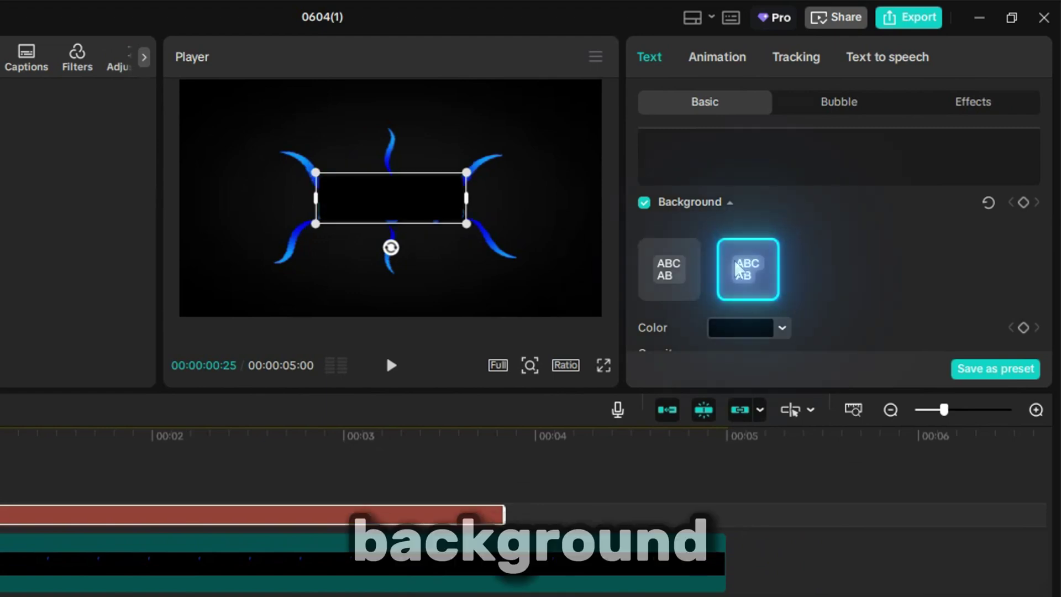
left_click(740, 332)
left_click(829, 495)
left_click(891, 449)
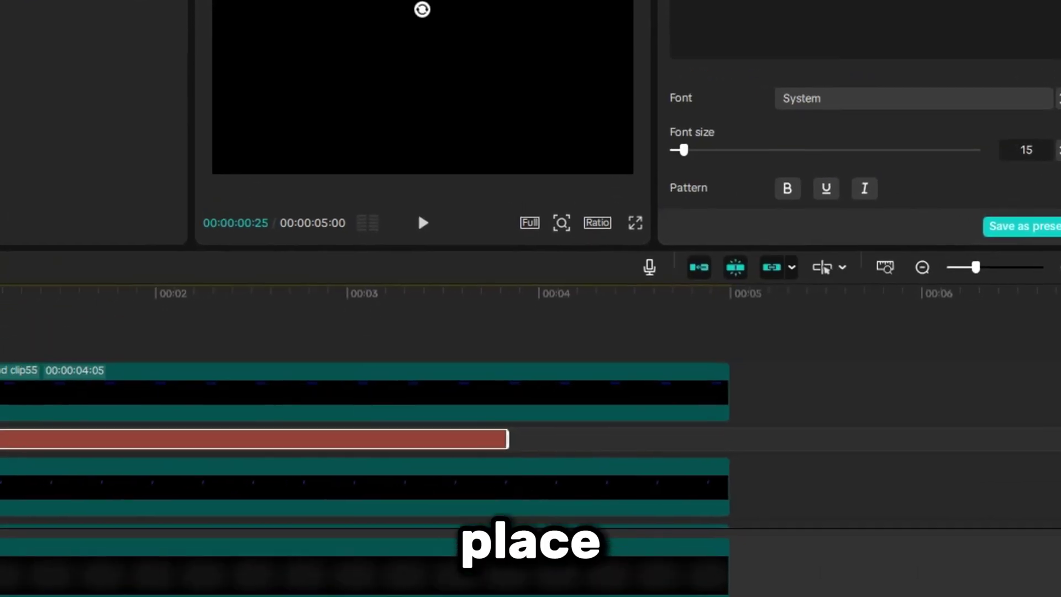
Apply a Split mask to the label box and combine the box clips into a compound clip.
left_click(553, 514)
left_click(855, 54)
left_click(1037, 102)
left_click(824, 244)
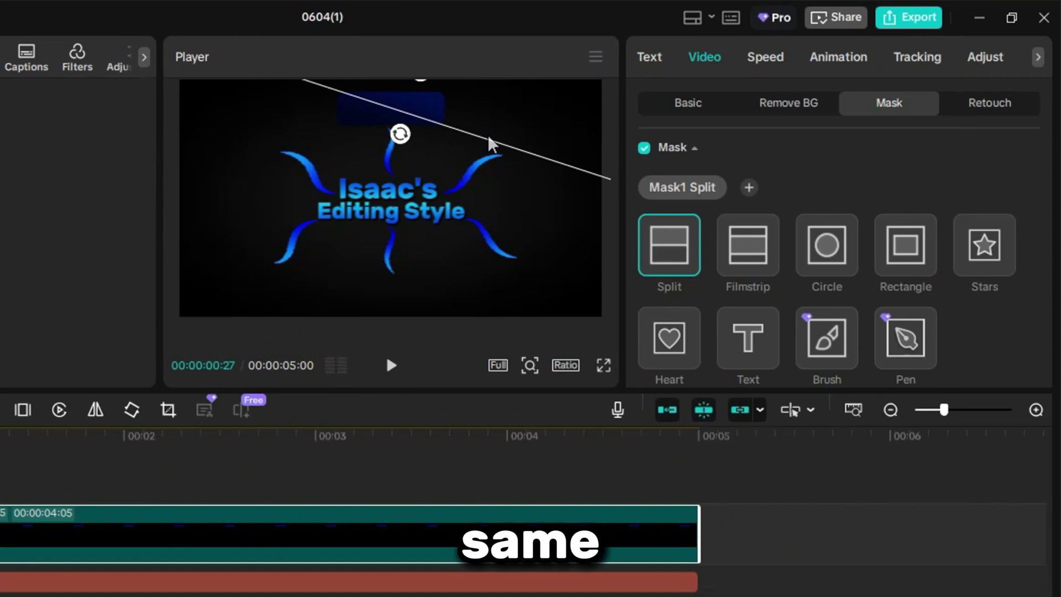
right_click(269, 357)
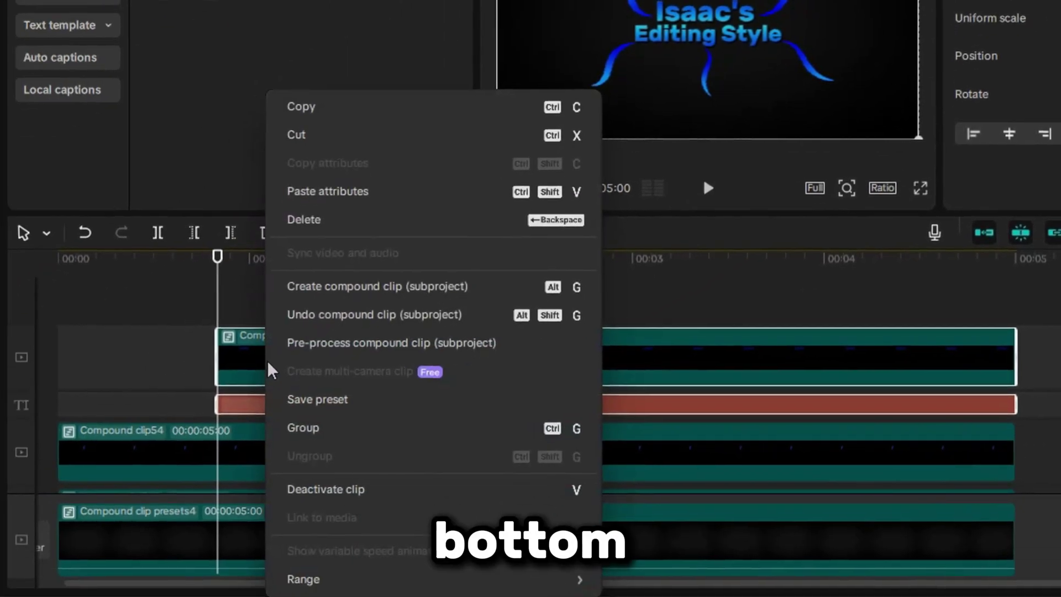
left_click(296, 293)
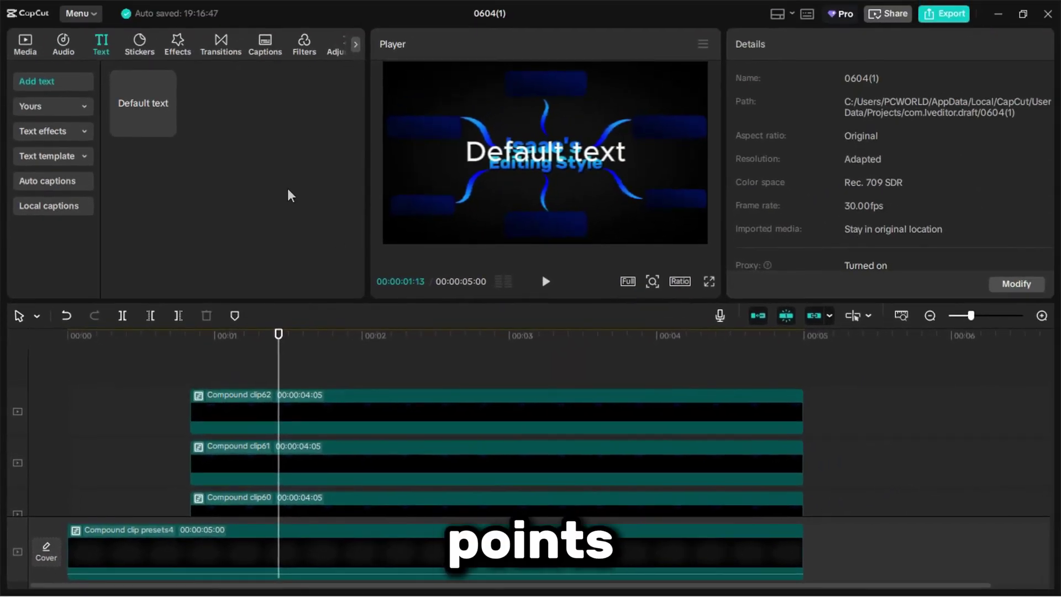
Add a 'Text #1' label in Rubik-Bold on the top box with a Type 2 intro, then group the labels.
left_click(165, 128)
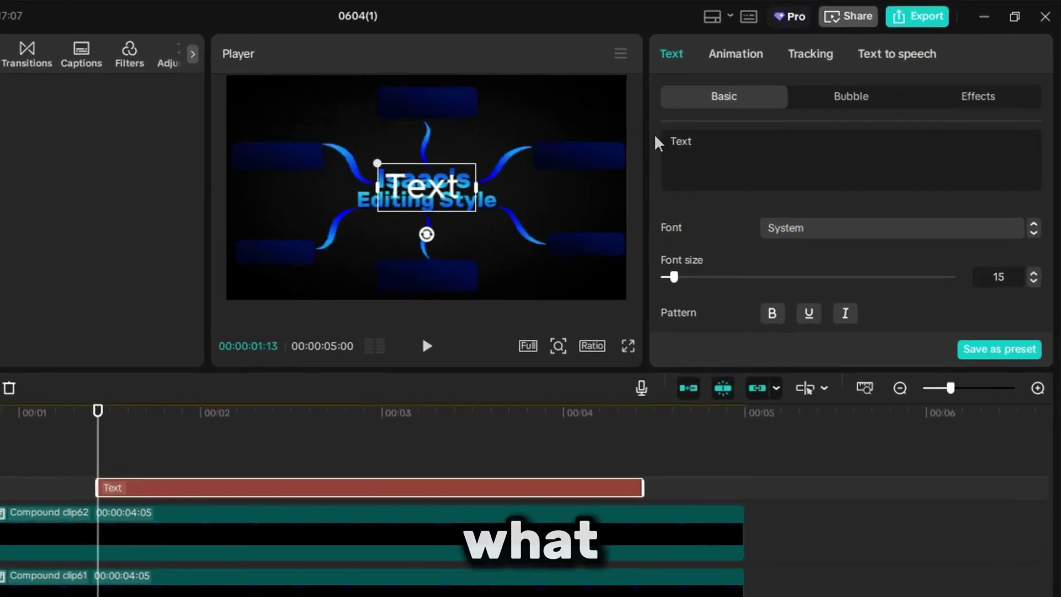
type("#1")
left_click(822, 187)
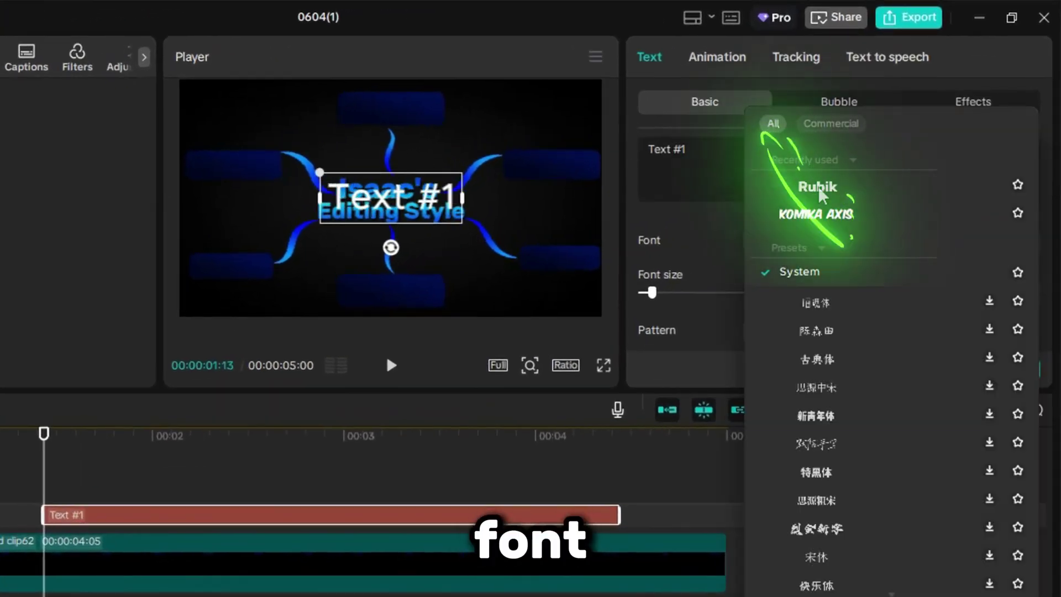
left_click(862, 129)
left_click_drag(393, 203, 413, 157)
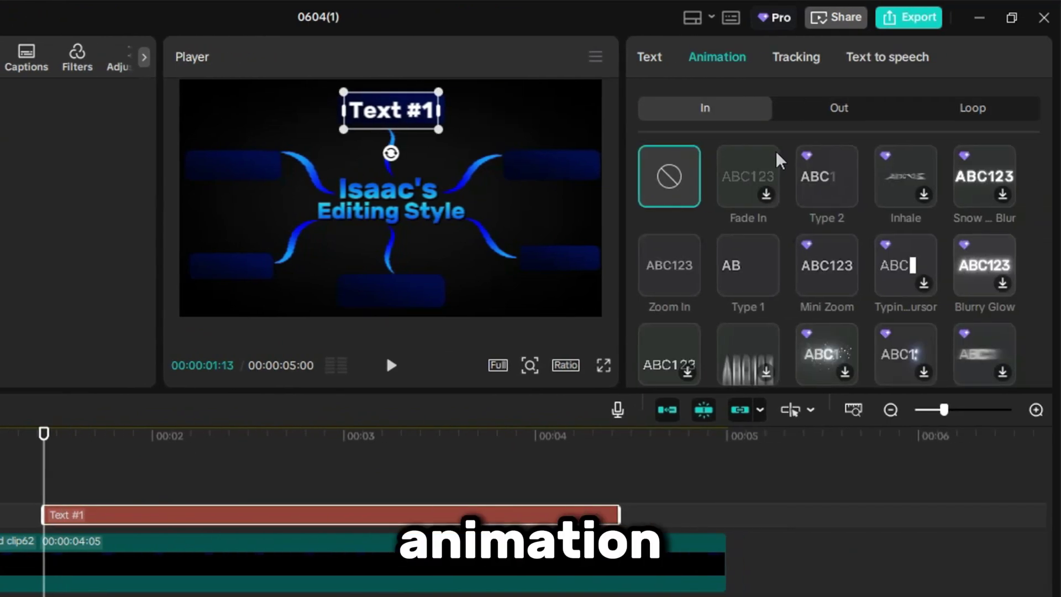
left_click(985, 177)
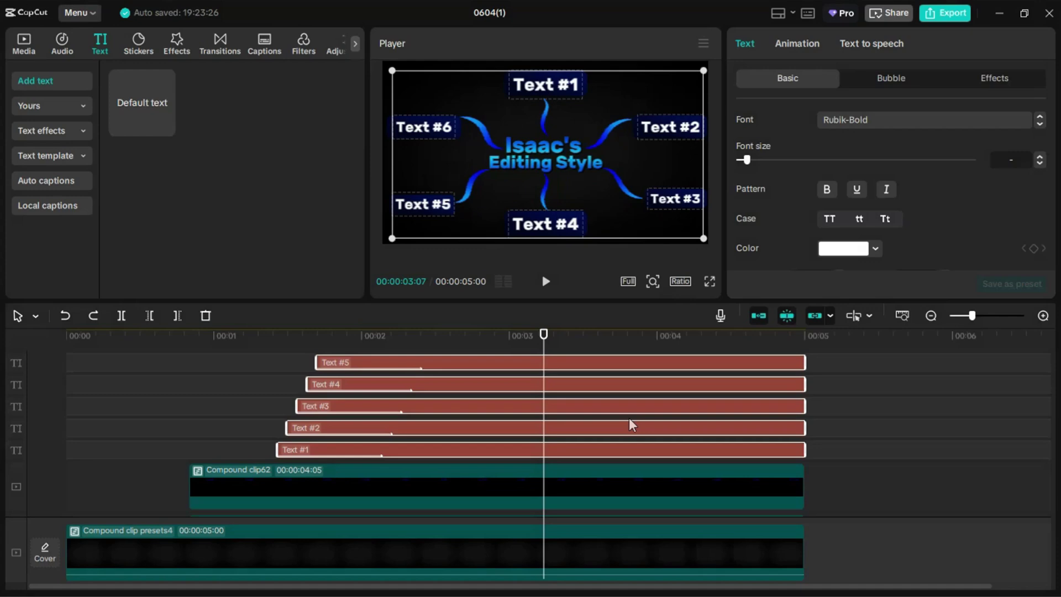
key("alt+g")
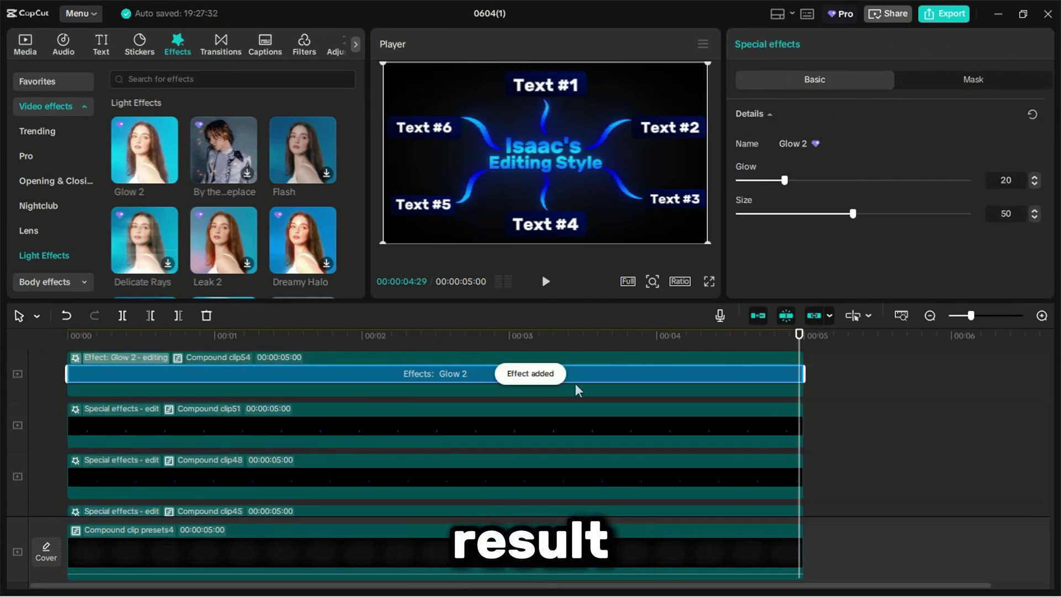
Apply the Glow 2 light effect to the labels clip and enter a glow value of 23.
left_click_drag(145, 149, 386, 387)
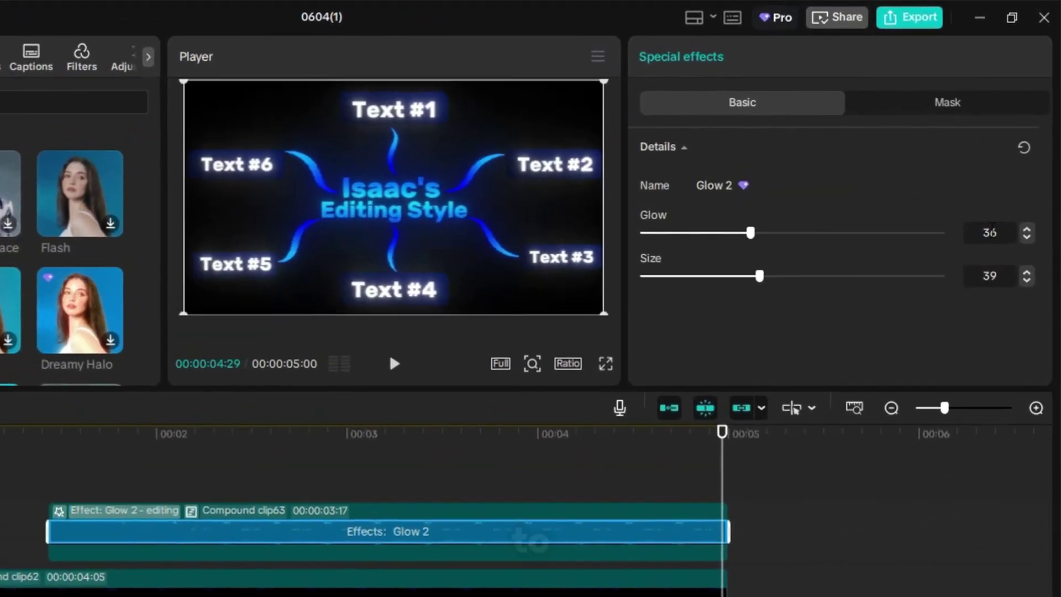
type("23")
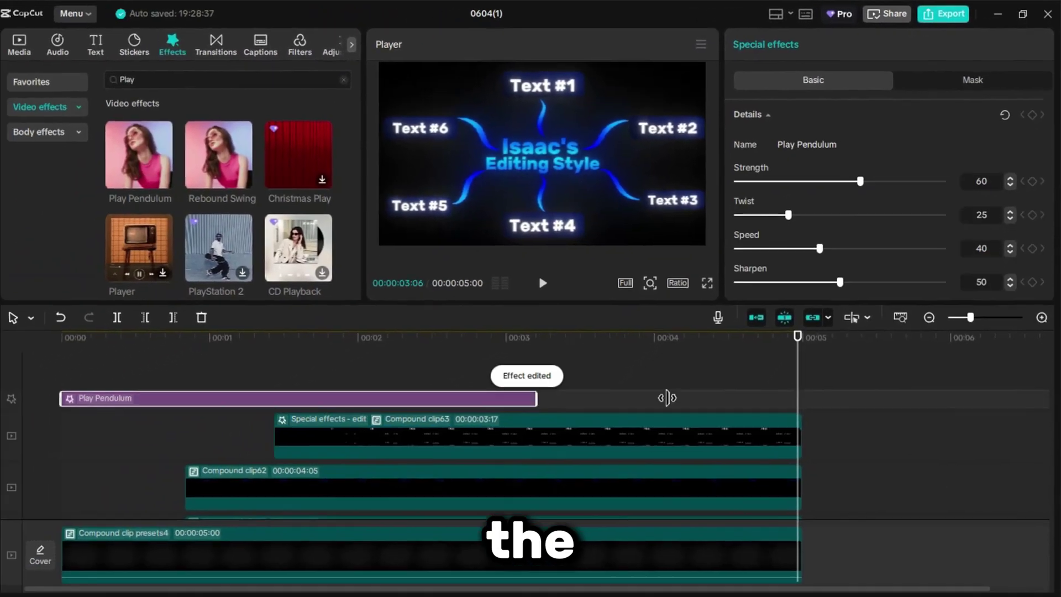
Set the Play Pendulum twist to 0 and lower its sharpen to 10.
left_click_drag(790, 214, 735, 213)
left_click_drag(841, 281, 759, 280)
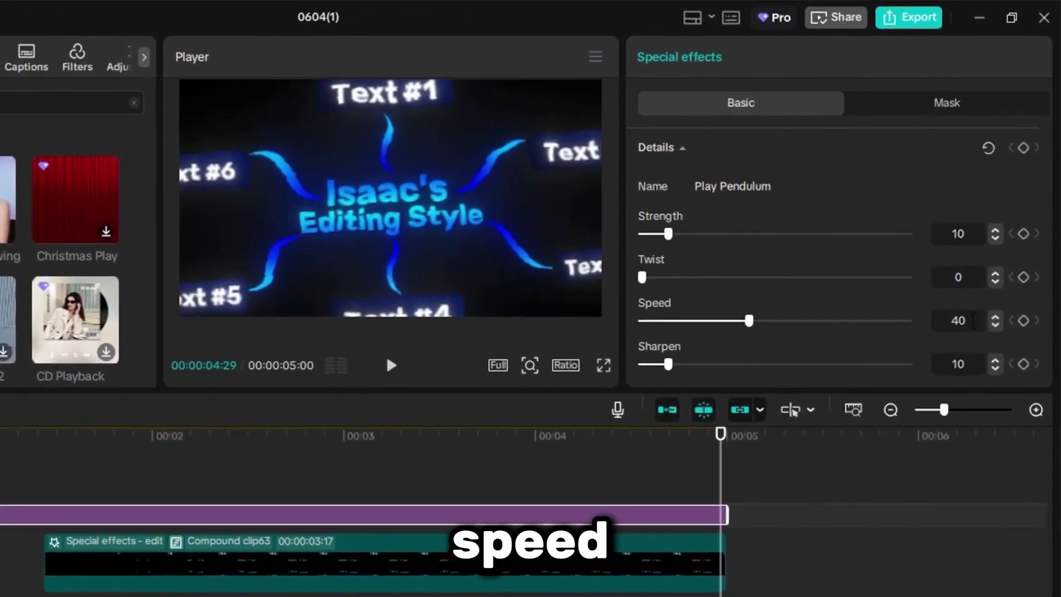